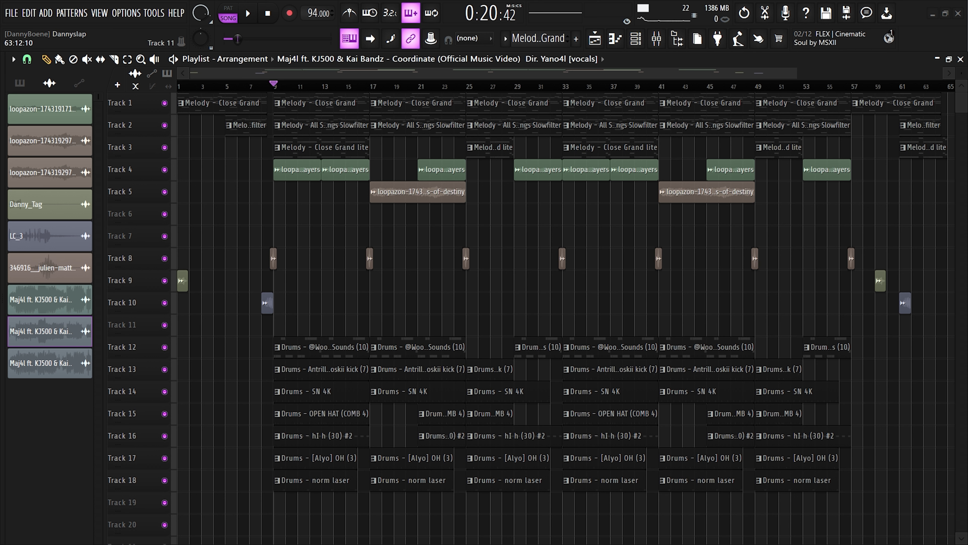
Select the melody clips on tracks 1 to 4 between bars 9 and 17, and clear the selection.
scroll(232, 147, up, 3)
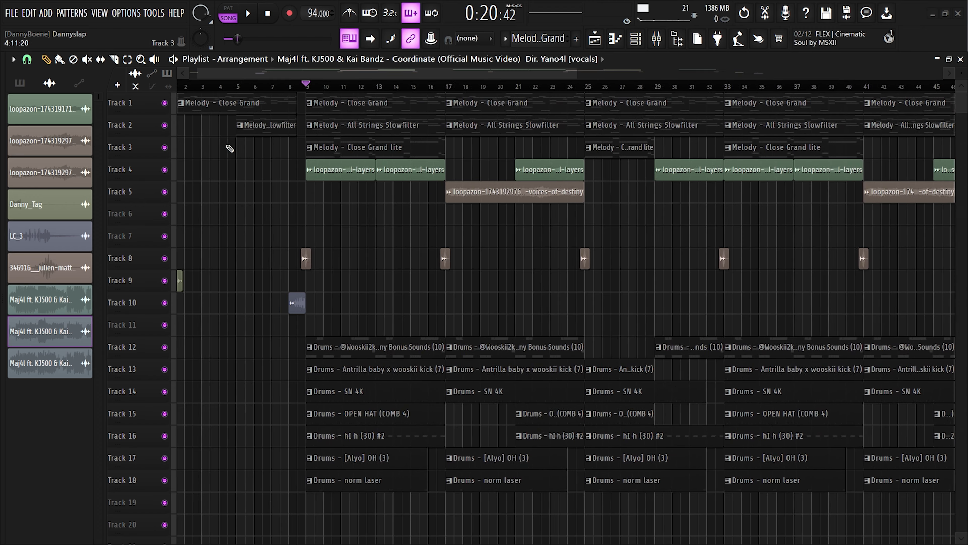
scroll(309, 199, up, 3)
scroll(312, 199, up, 1)
drag(469, 315, 336, 84)
scroll(297, 244, up, 3)
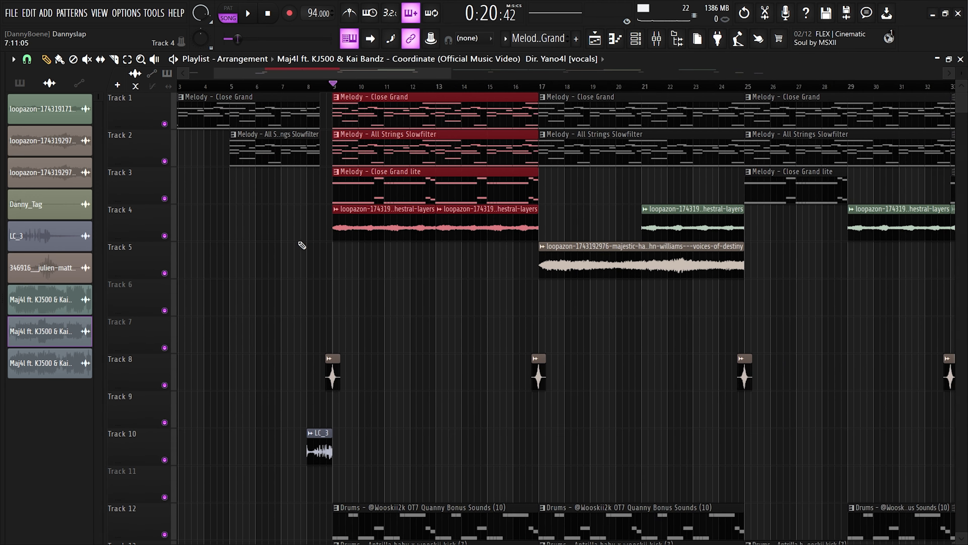
ctrl+click(299, 242)
Solo Track 1 and open the Close Grand pattern in the piano roll.
right_click(165, 124)
click(423, 126)
double_click(423, 126)
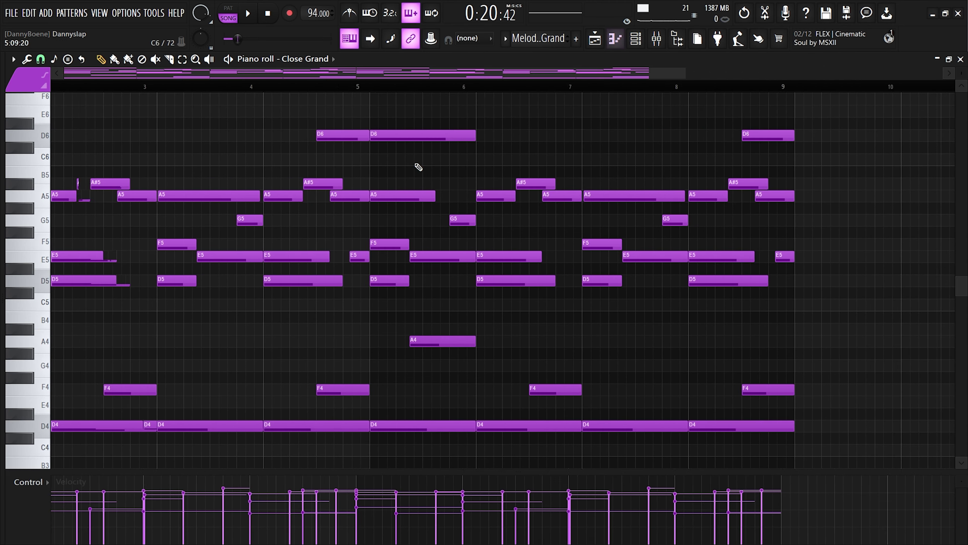
Open the Close Grand channel's FLEX instrument to view its preset, and close it.
click(641, 39)
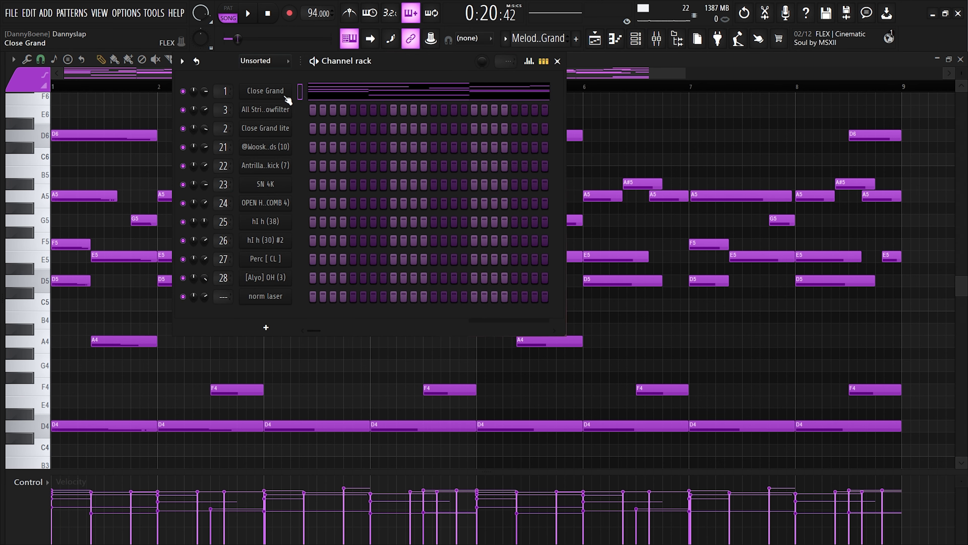
click(284, 95)
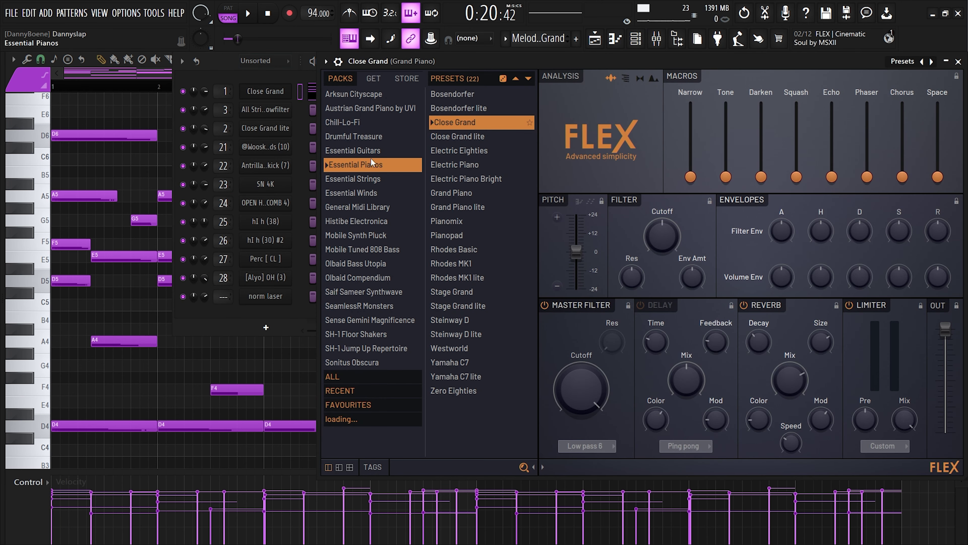
right_click(140, 372)
Switch playback to pattern mode, play the Close Grand melody and stop it.
scroll(230, 129, up, 1)
scroll(311, 132, down, 1)
key(l)
key(space)
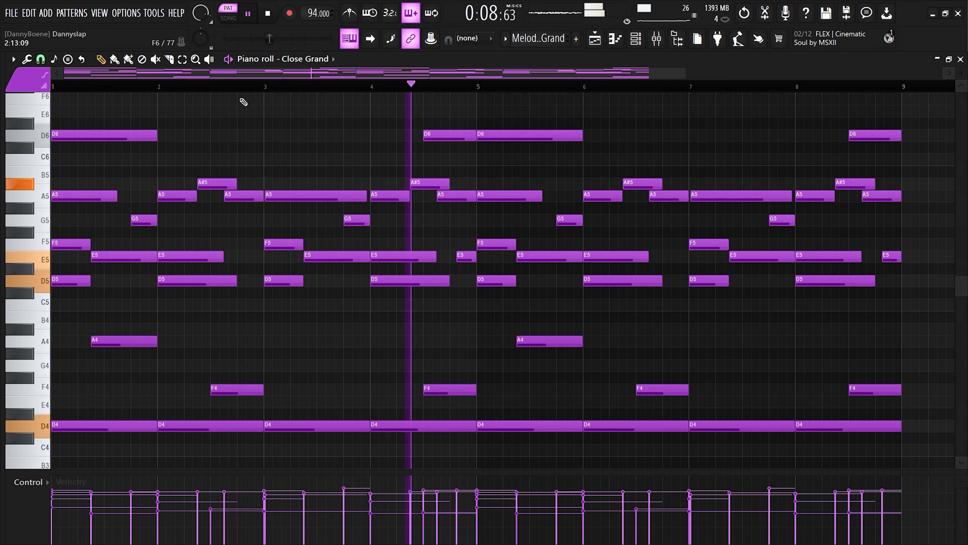
key(space)
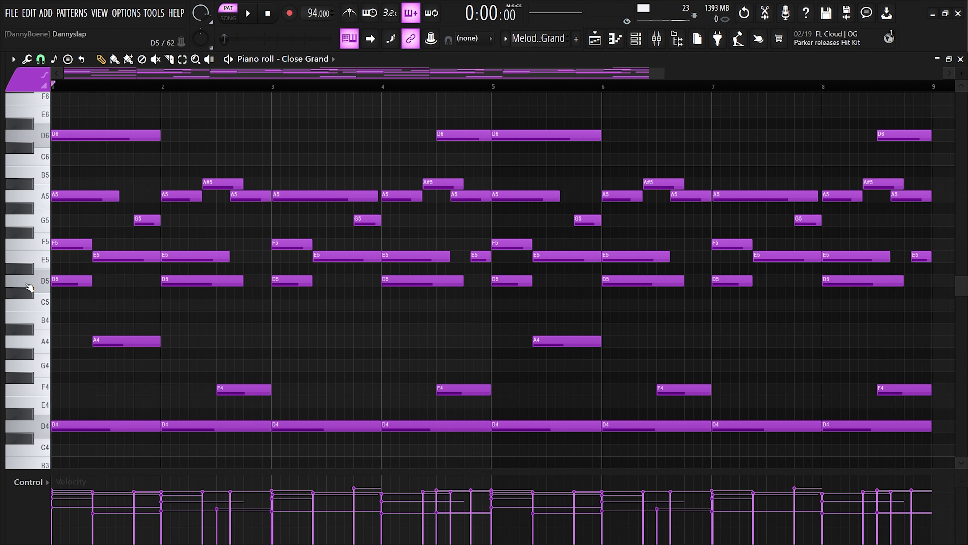
Examine the D5, F5 and E5 notes in the first bar of the Close Grand melody.
scroll(72, 276, up, 2)
drag(93, 292, 139, 291)
right_click(130, 295)
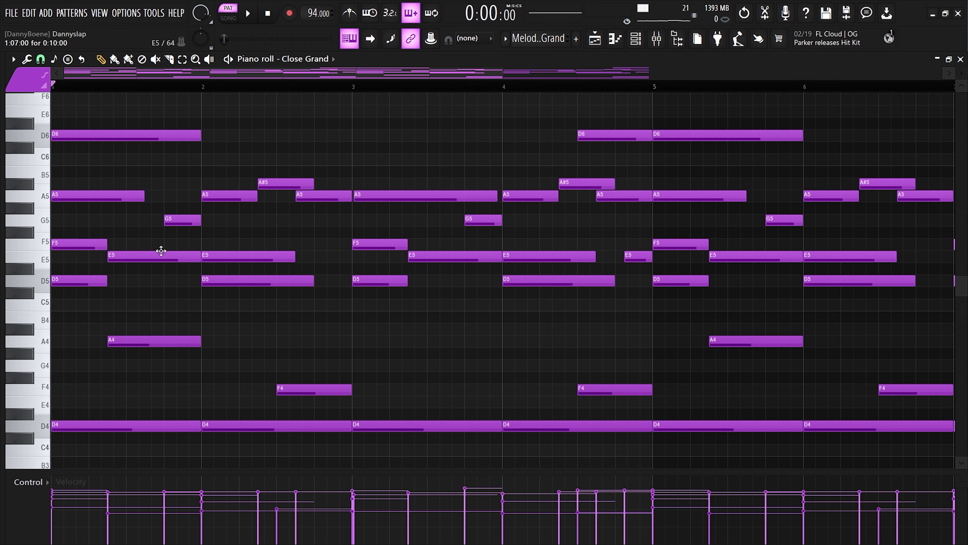
scroll(95, 292, up, 1)
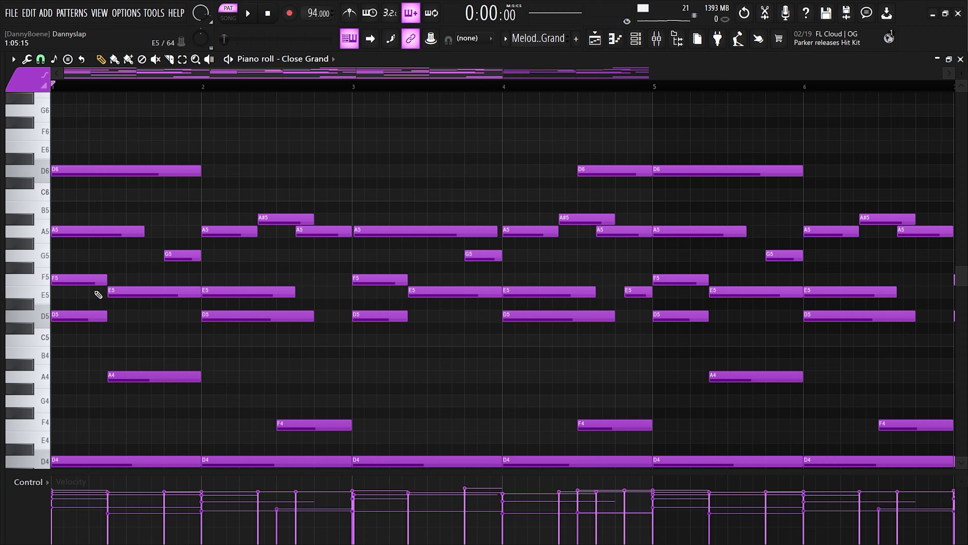
scroll(98, 294, down, 3)
scroll(713, 166, up, 2)
Place a four-note chord of D5, F5, A5 and D6 at bar 10, and select its notes.
drag(570, 77, 686, 77)
click(478, 281)
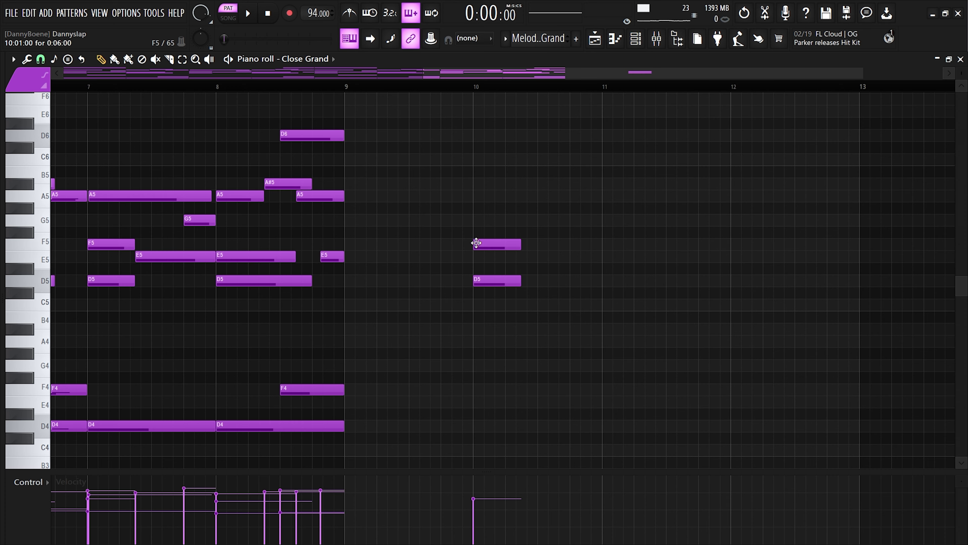
click(492, 196)
scroll(491, 196, up, 1)
click(476, 170)
drag(498, 155, 496, 346)
scroll(509, 183, up, 1)
ctrl+click(508, 180)
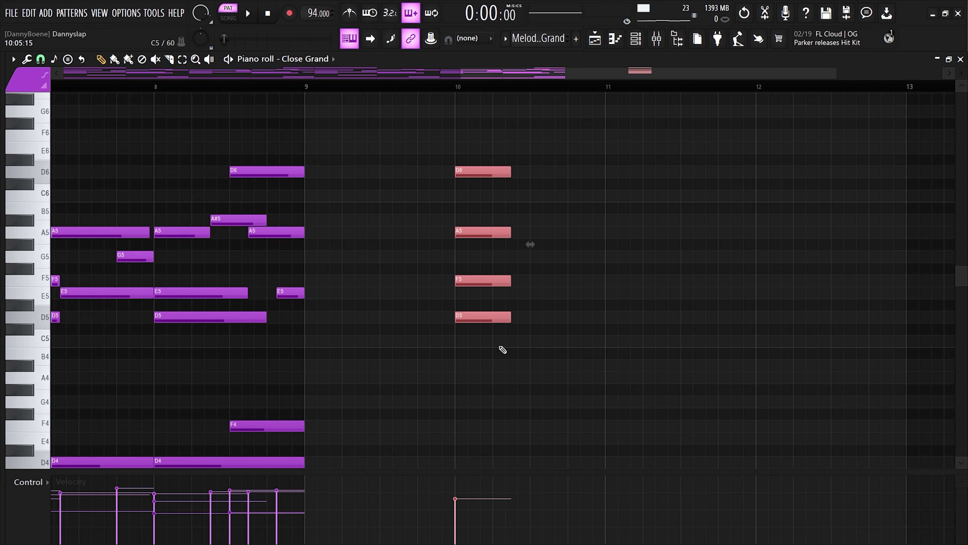
Highlight the notes of the bar 10 chord and the gaps between them with marquee selections.
ctrl+click(499, 346)
drag(492, 169, 478, 372)
click(528, 370)
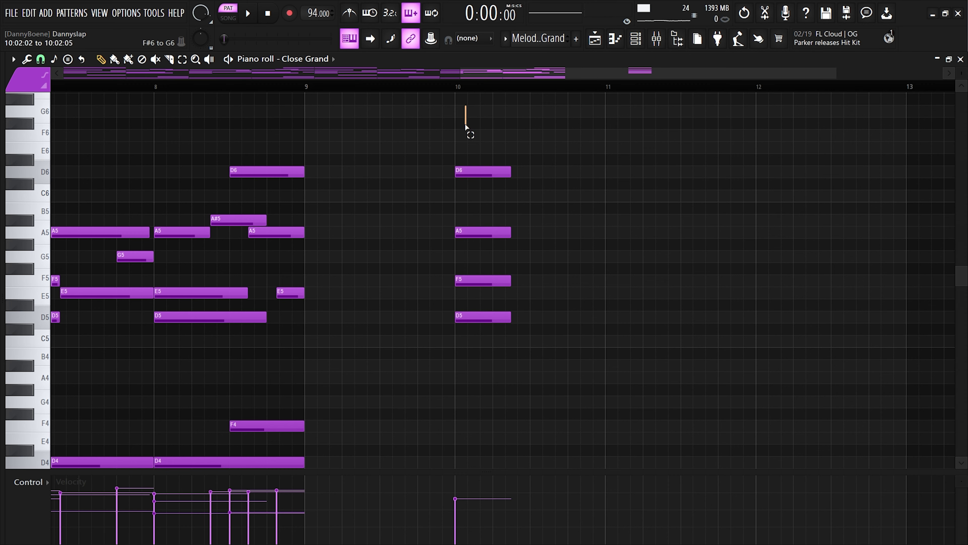
drag(465, 126, 488, 342)
click(577, 268)
scroll(493, 270, up, 1)
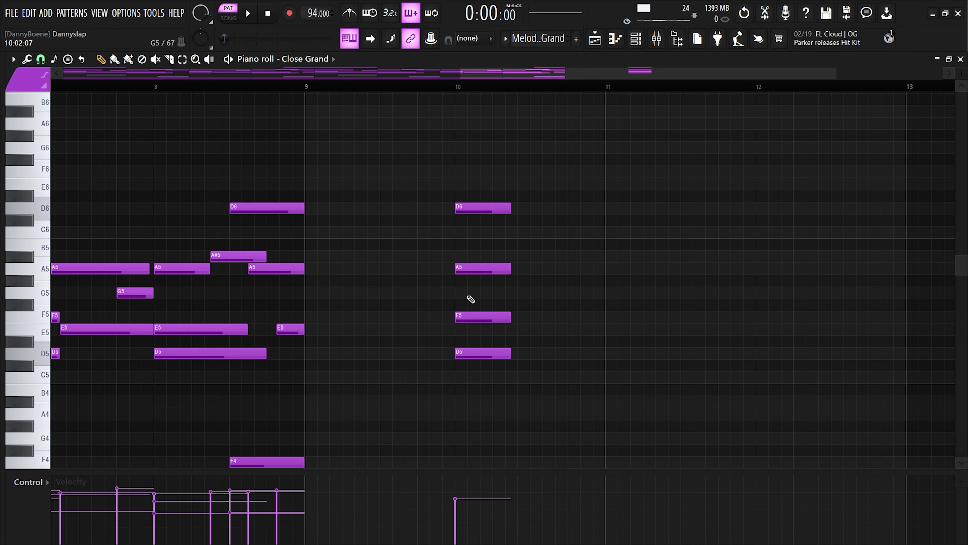
scroll(465, 297, up, 1)
drag(454, 294, 478, 294)
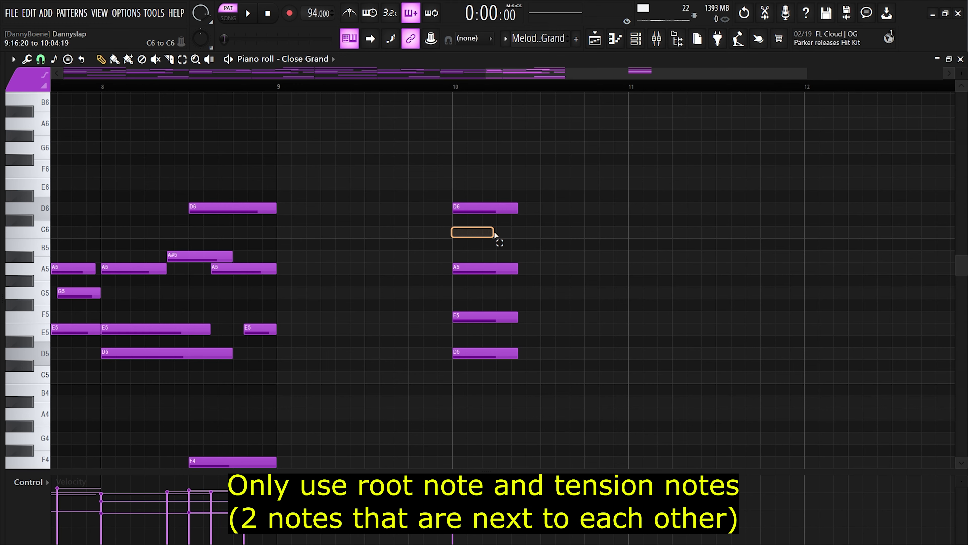
drag(495, 233, 495, 234)
drag(496, 366, 474, 341)
drag(487, 330, 481, 317)
drag(481, 269, 473, 269)
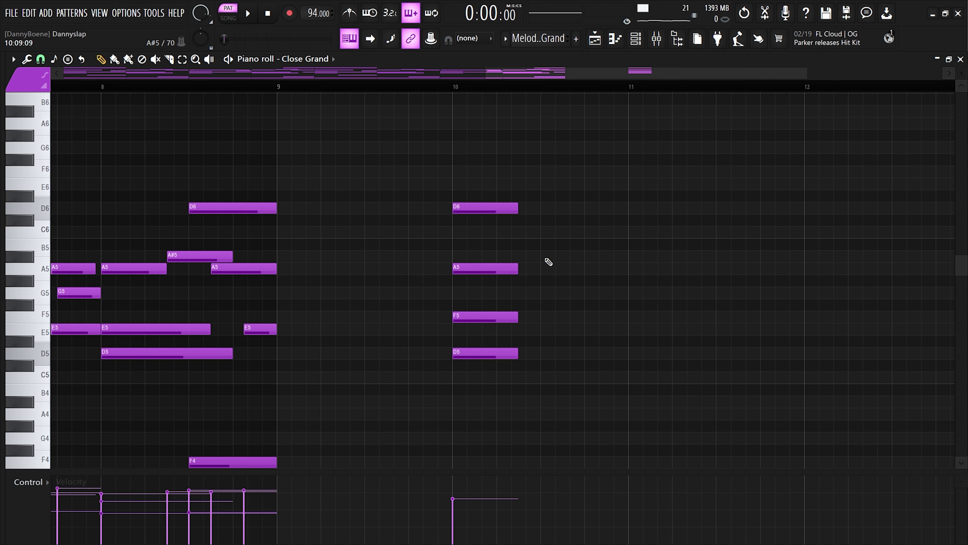
Delete the four-note chord at bar 10.
scroll(551, 285, down, 1)
drag(554, 389, 457, 213)
ctrl+right_click(457, 213)
key(Delete)
Highlight the G5 notes across the Close Grand melody and examine the notes around them.
scroll(115, 259, up, 3)
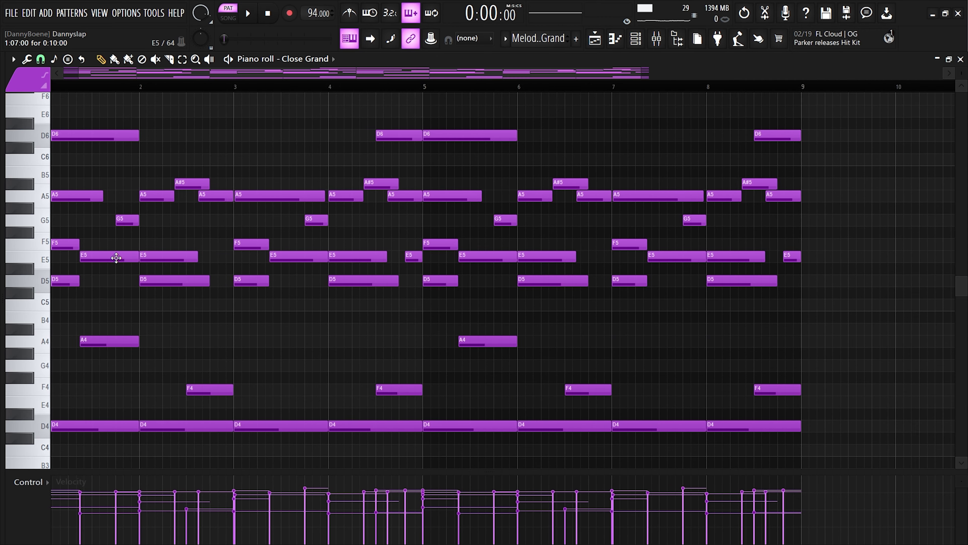
drag(117, 220, 662, 228)
scroll(662, 229, down, 2)
key(alt+F8)
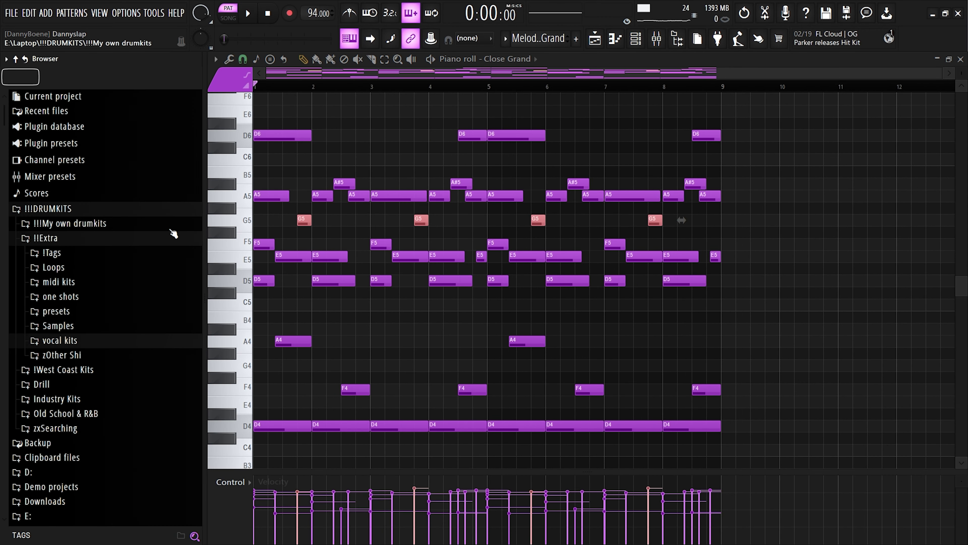
key(alt+F8)
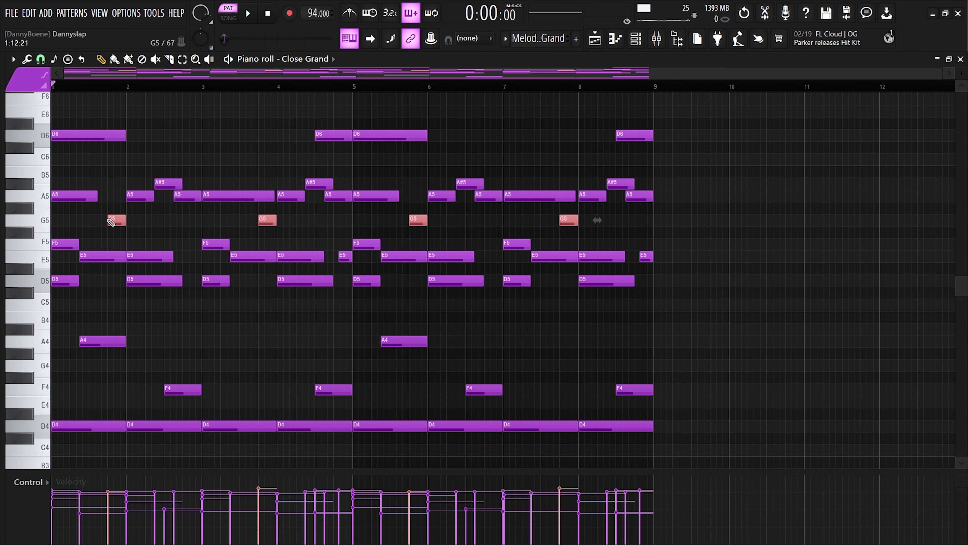
click(101, 225)
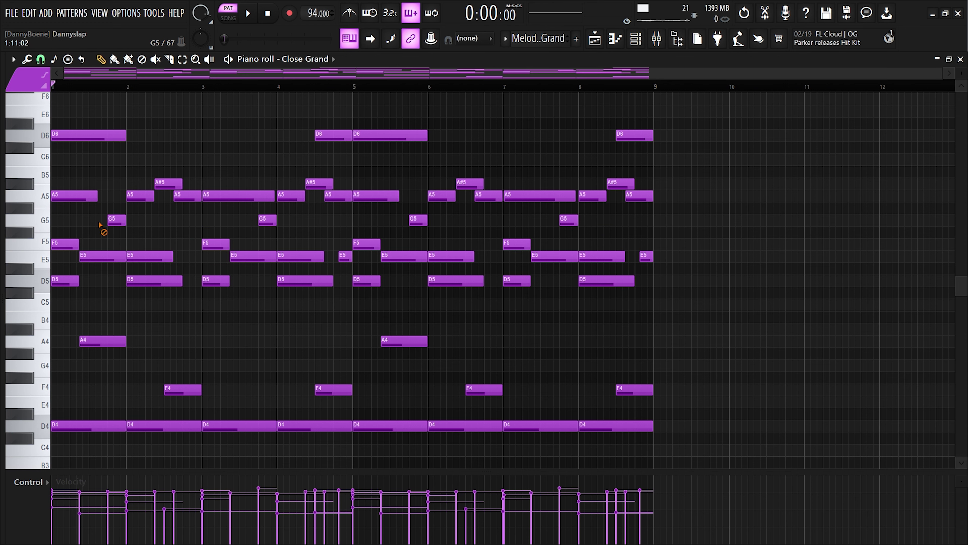
scroll(114, 227, up, 2)
drag(123, 227, 154, 221)
drag(113, 158, 138, 163)
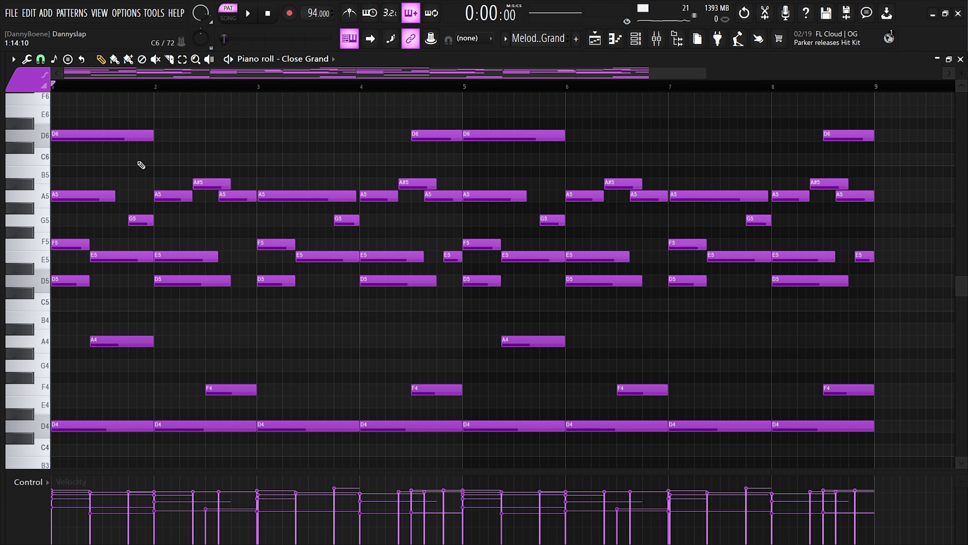
scroll(233, 195, up, 1)
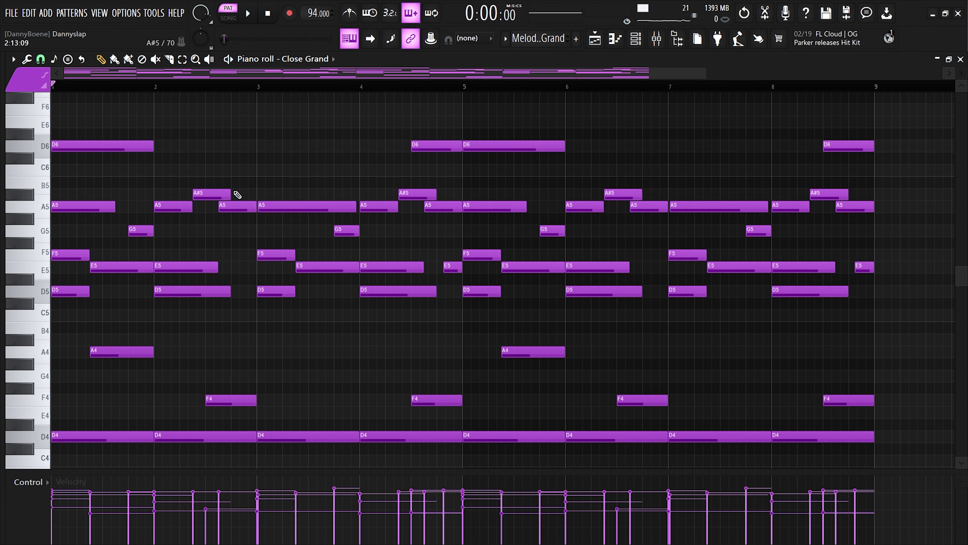
View the All Strings Slowfilter pattern's notes and its FLEX preset, and play the pattern back.
key(F5)
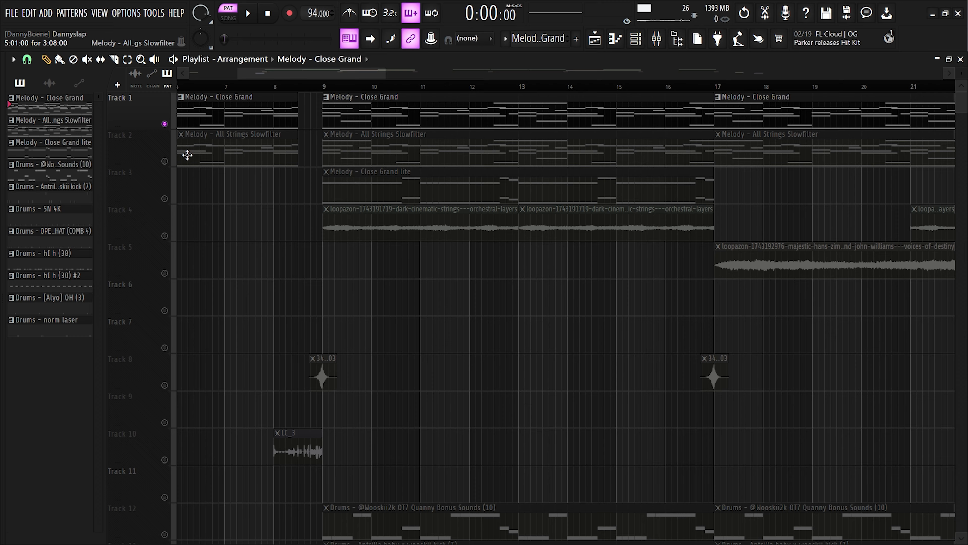
double_click(186, 154)
click(637, 41)
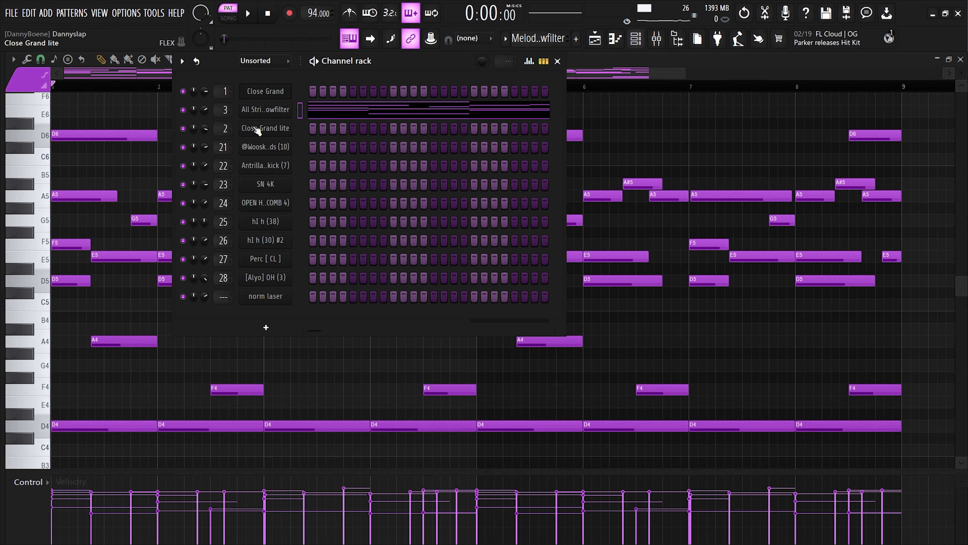
click(271, 111)
click(185, 380)
scroll(272, 266, down, 2)
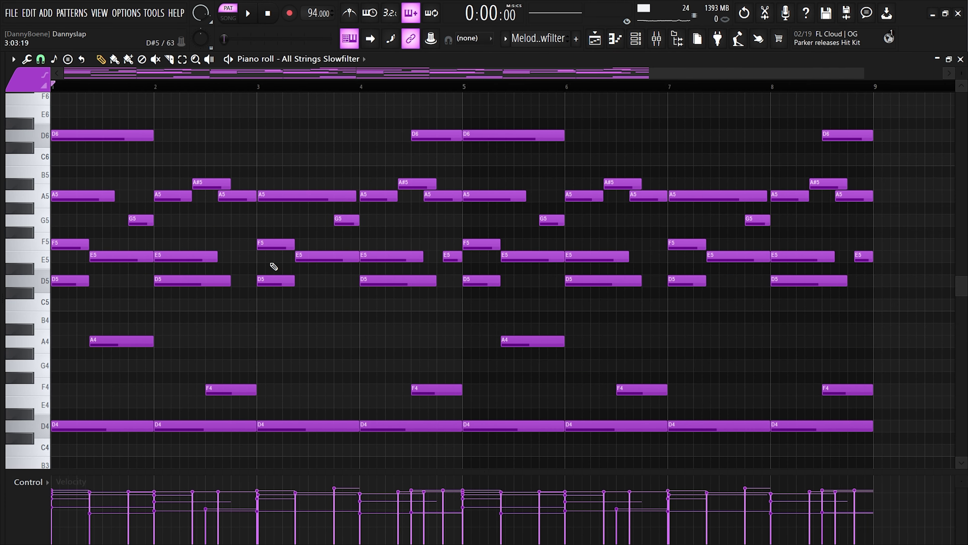
key(space)
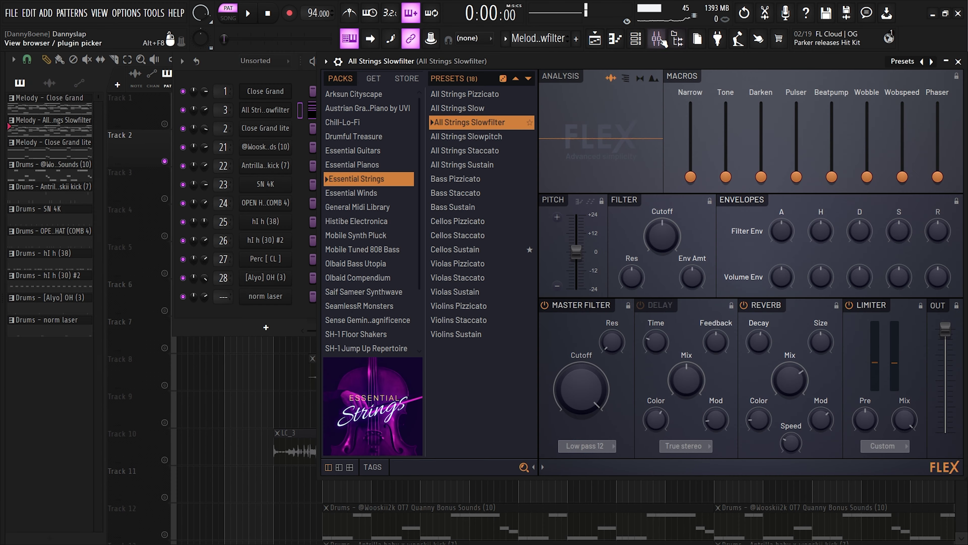
Open the Grand Piano mixer track and inspect its ValhallaVintageVerb and Fruity Chorus effects.
click(663, 41)
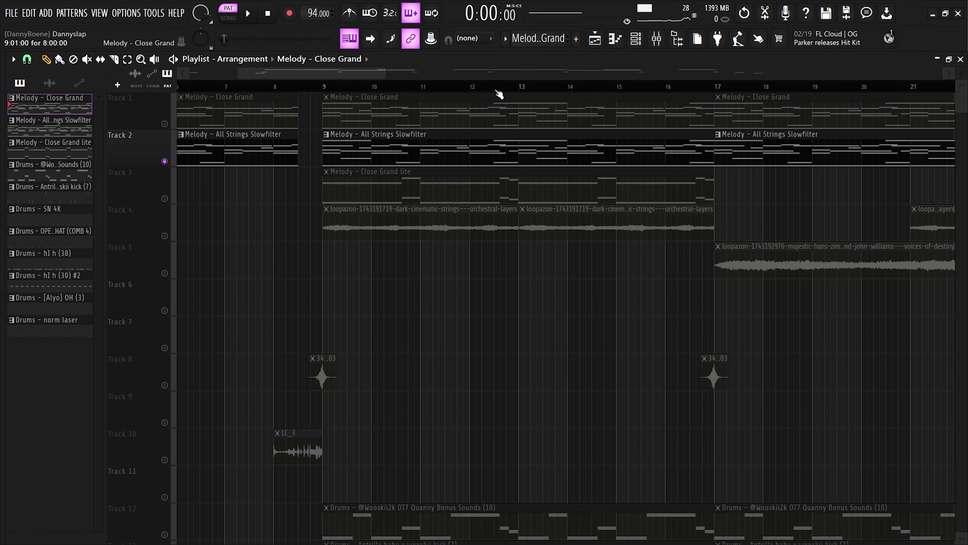
click(639, 43)
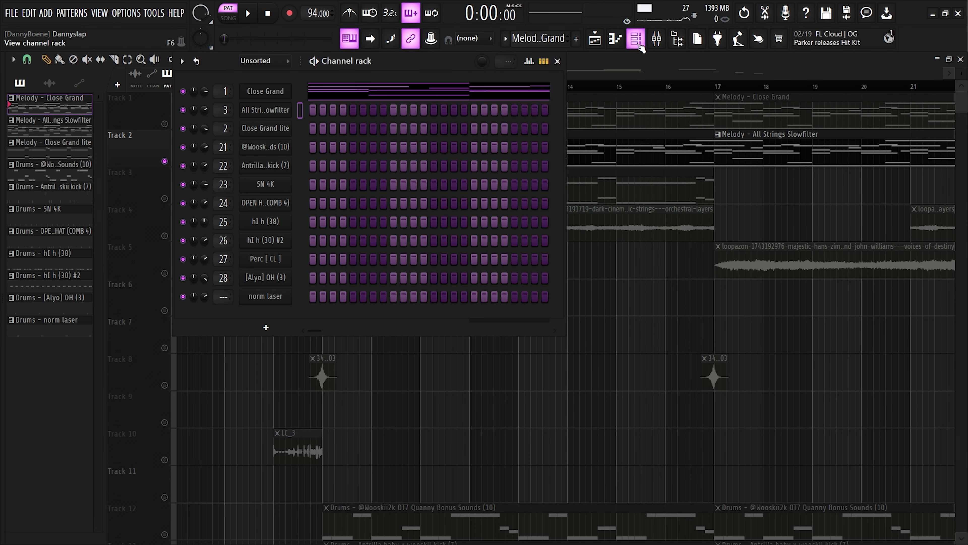
click(658, 41)
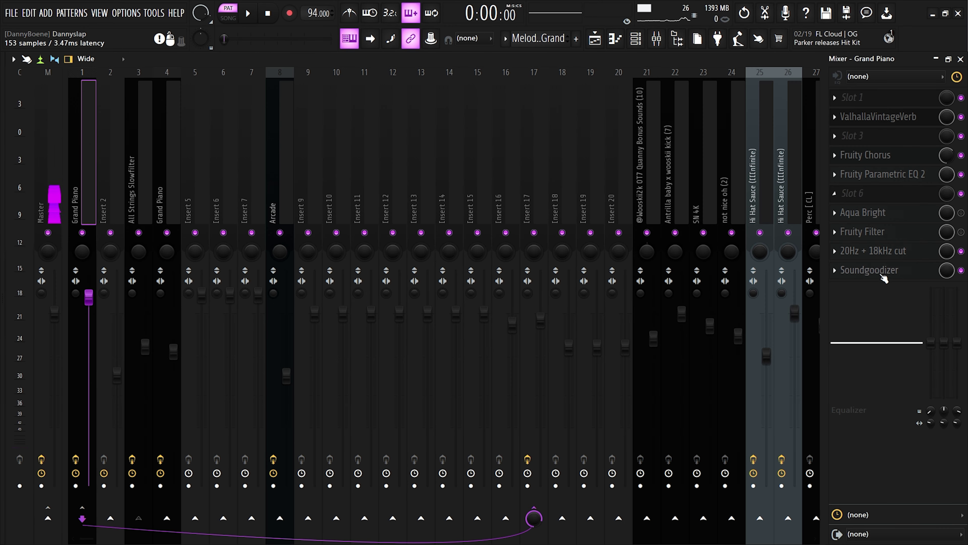
click(890, 116)
click(890, 117)
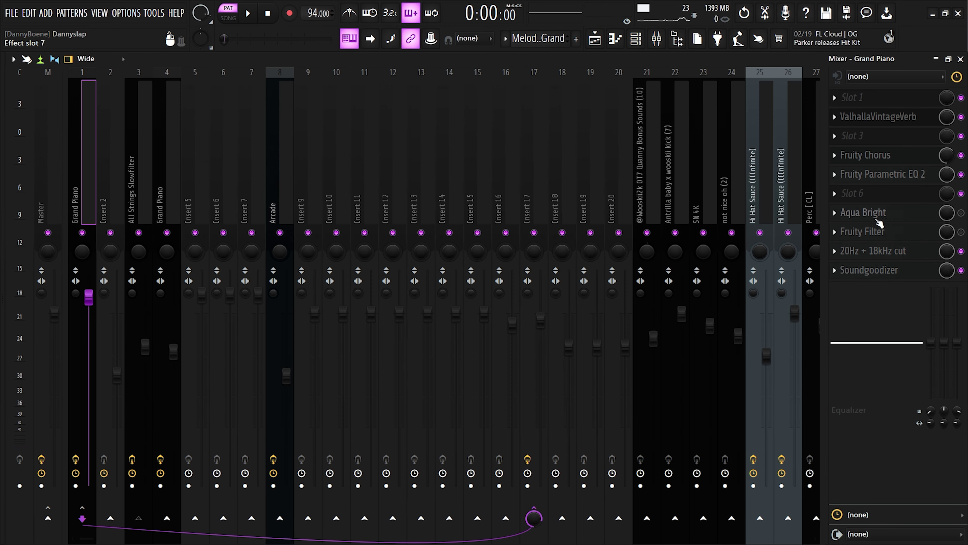
click(872, 156)
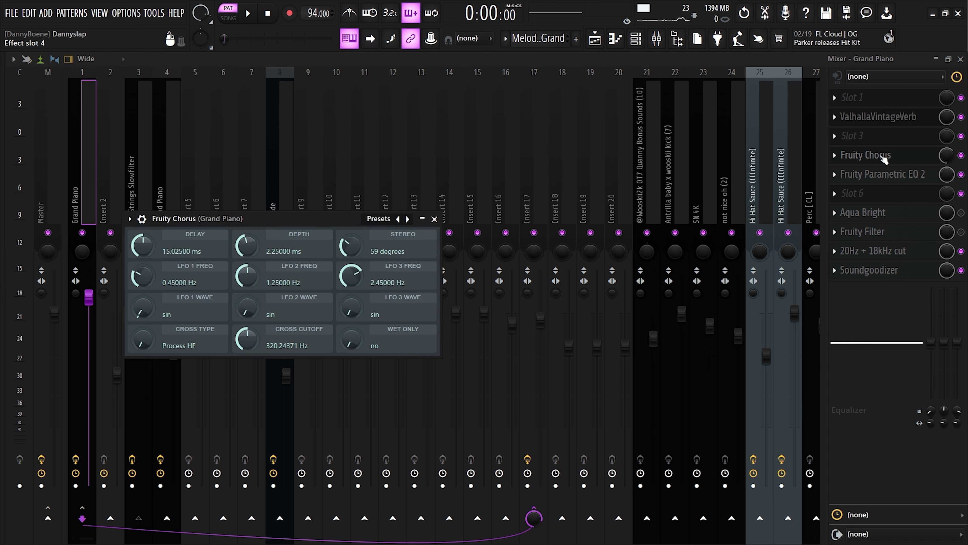
click(892, 156)
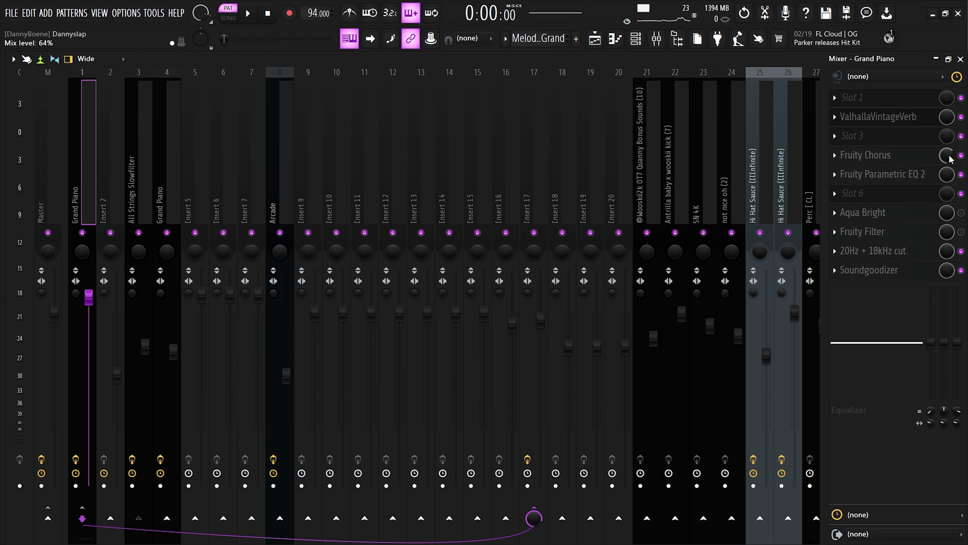
Inspect the Grand Piano's Fruity Parametric EQ 2 curve during playback, and close the EQ and mixer.
click(872, 178)
drag(301, 157, 522, 146)
key(space)
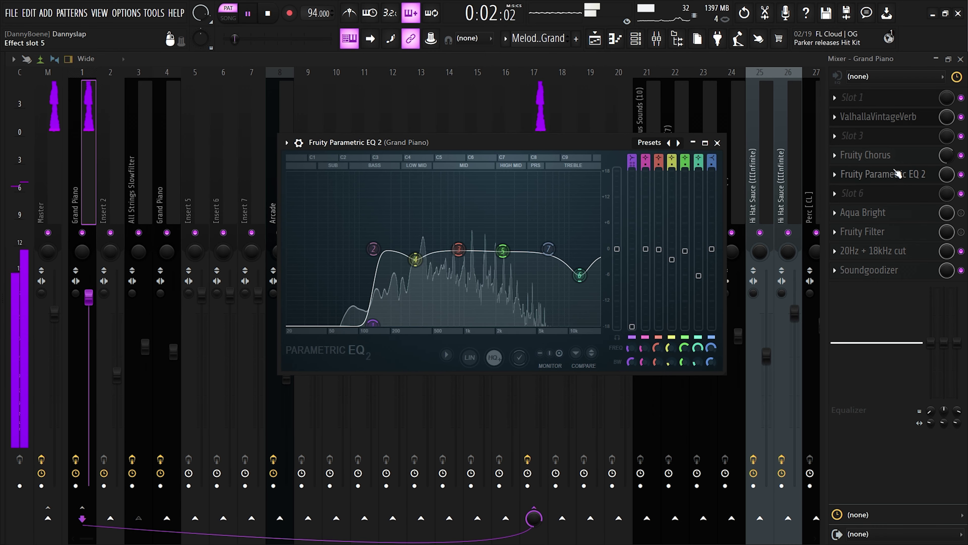
key(space)
click(960, 59)
click(717, 143)
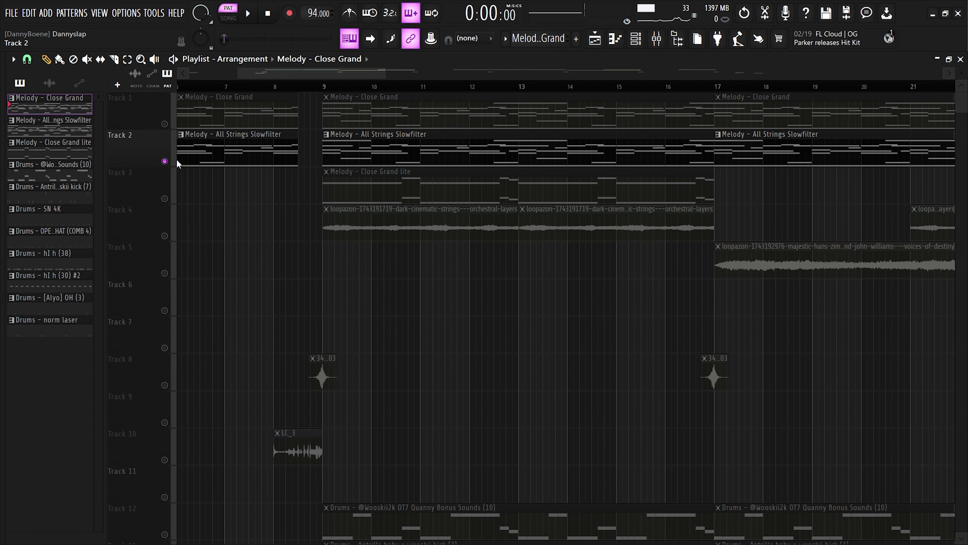
Inspect the effects on the All Strings Slowfilter mixer track and compare them with the Grand Piano track.
key(F5)
click(876, 162)
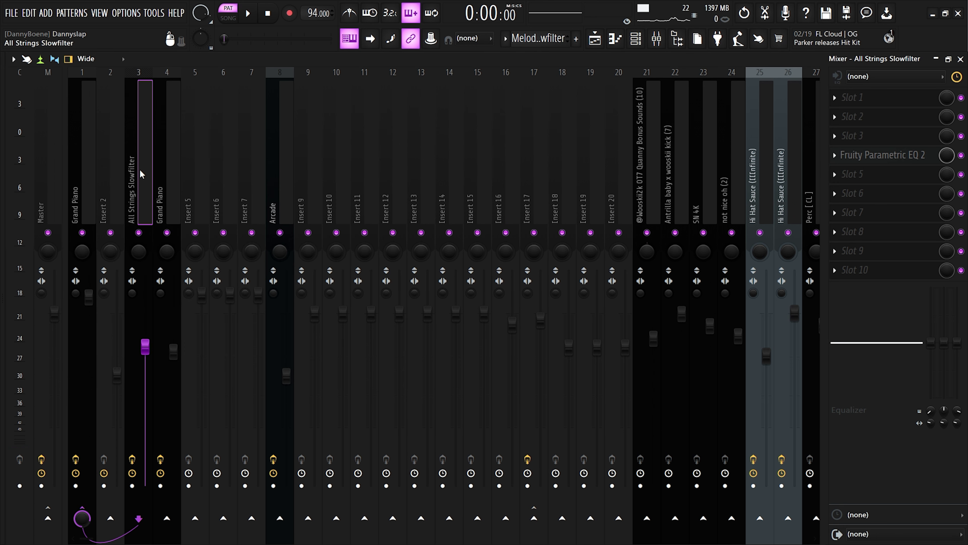
click(76, 174)
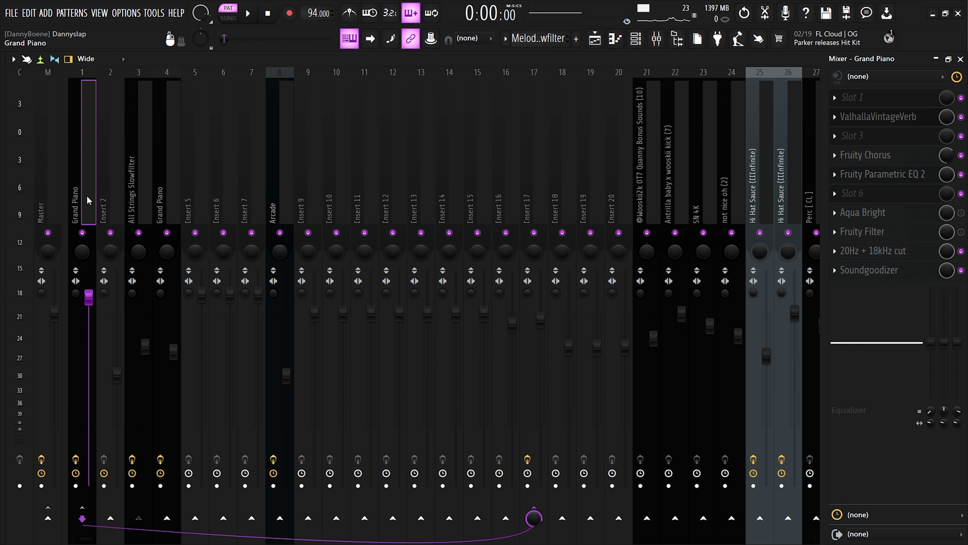
Inspect the Fruity Parametric EQ 2 curve on the All Strings Slowfilter mixer track, and close the EQ.
click(144, 196)
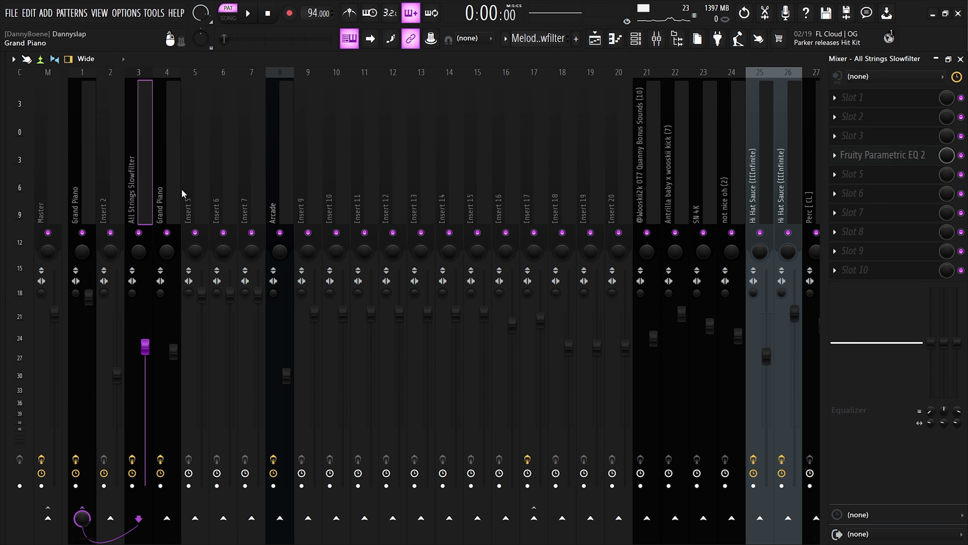
click(884, 157)
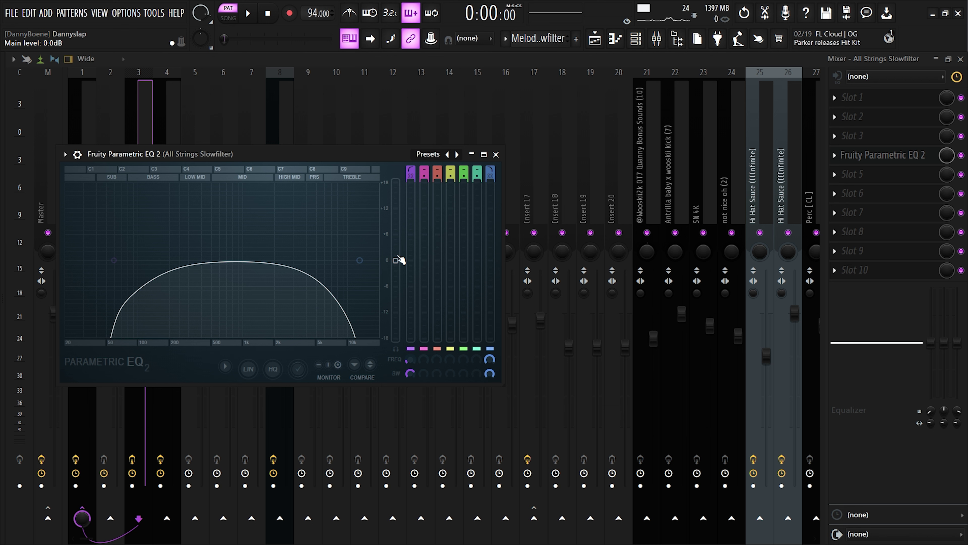
click(494, 154)
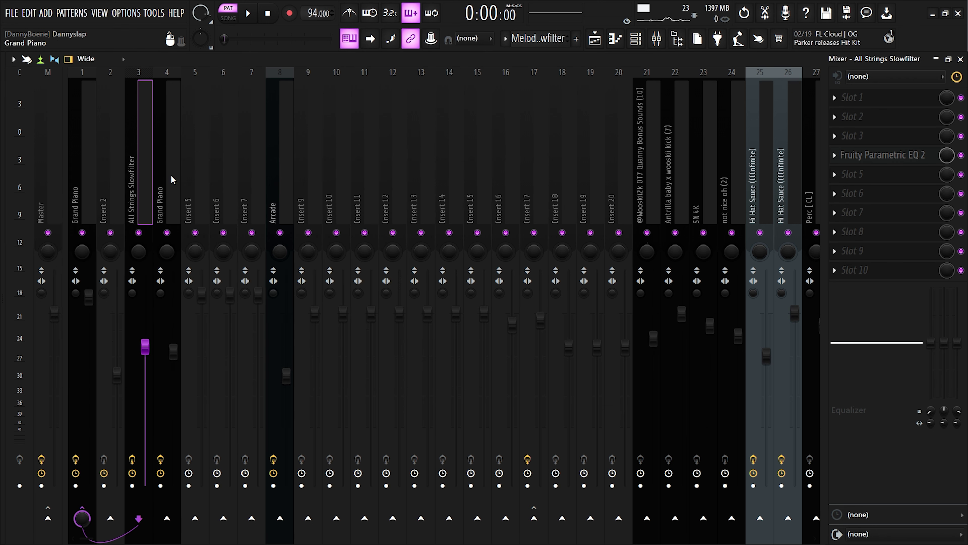
Copy the Grand Piano mixer track's state onto the All Strings Slowfilter track, and undo the copy.
click(82, 165)
right_click(82, 162)
mouse_move(130, 154)
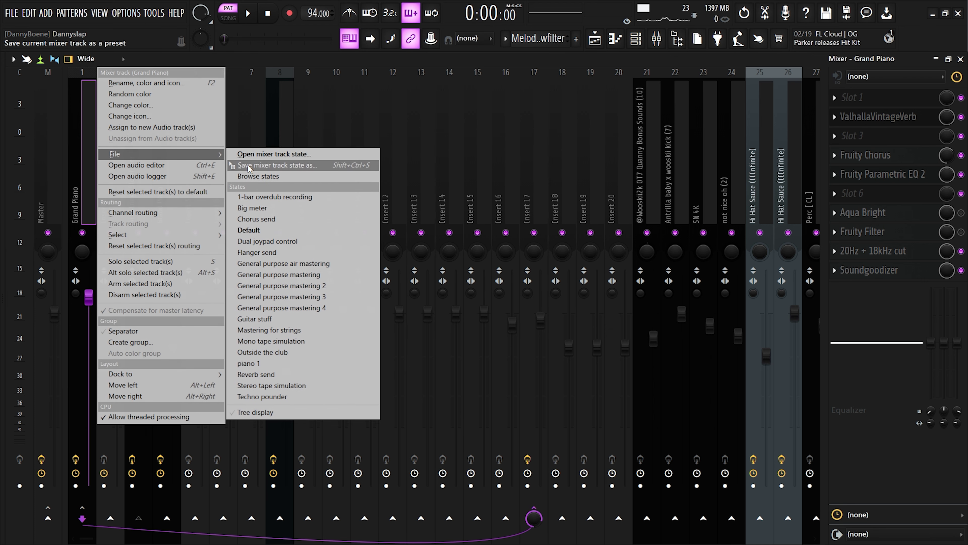
drag(244, 166, 138, 186)
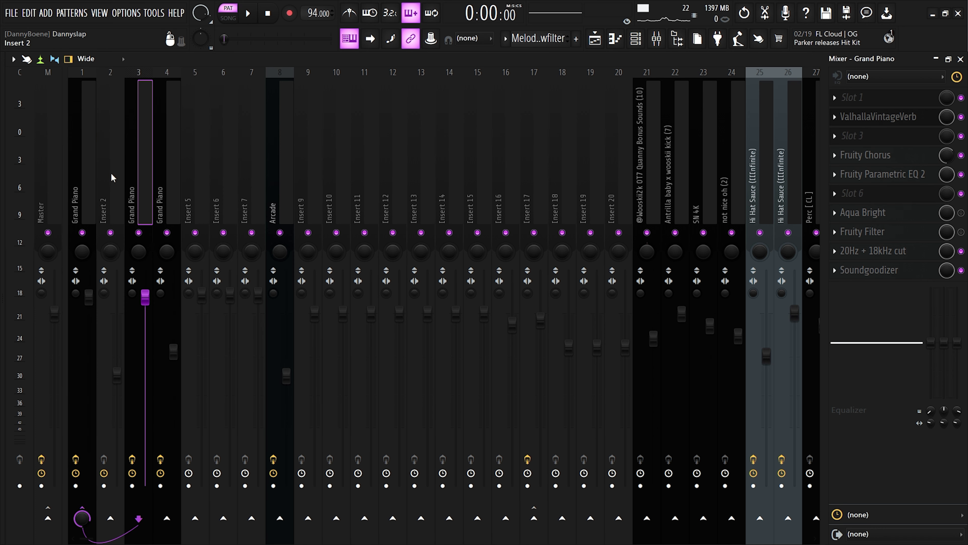
key(ctrl+z)
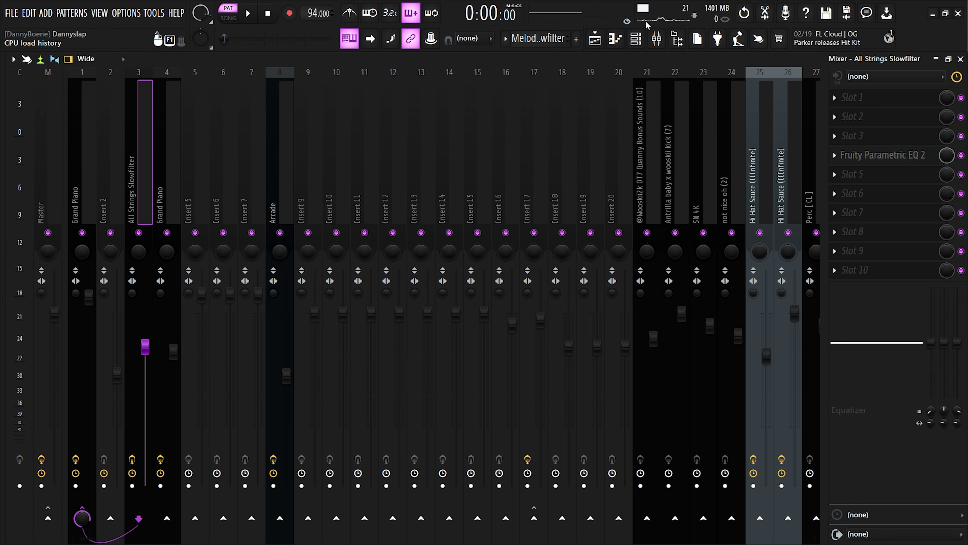
Solo playlist Track 3 and open the Close Grand lite pattern's notes in the piano roll.
key(F5)
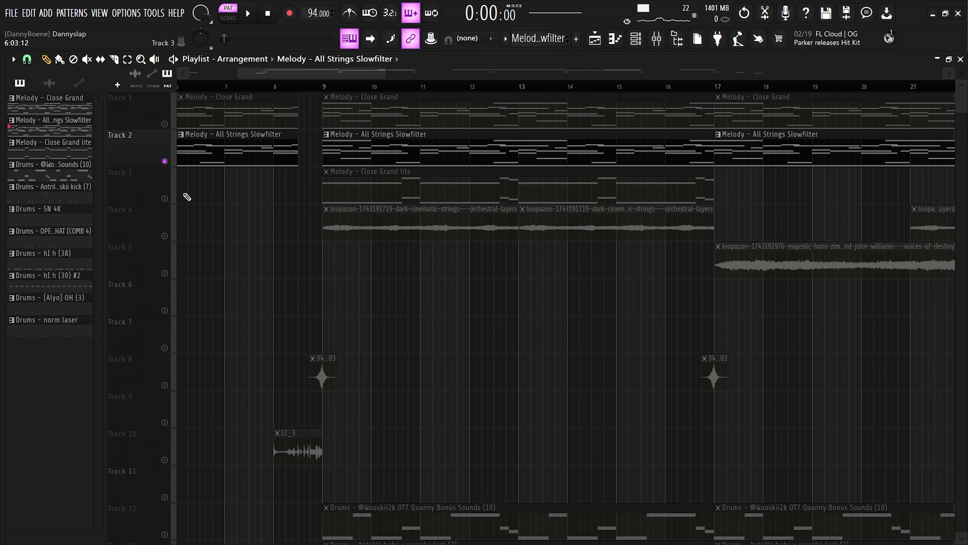
right_click(165, 199)
double_click(370, 187)
click(636, 42)
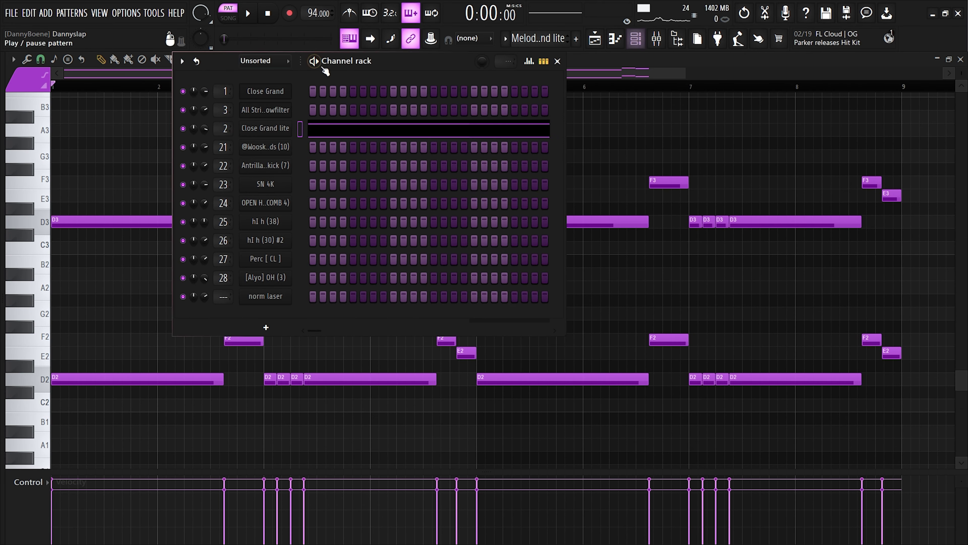
click(266, 129)
key(F7)
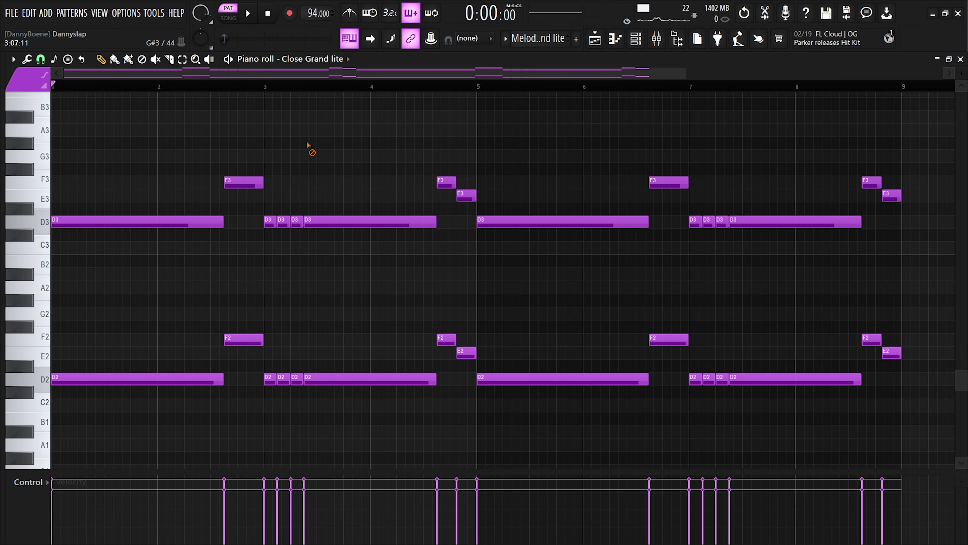
Play back the Close Grand lite pattern with all its notes in view, and stop playback.
scroll(328, 145, down, 2)
key(space)
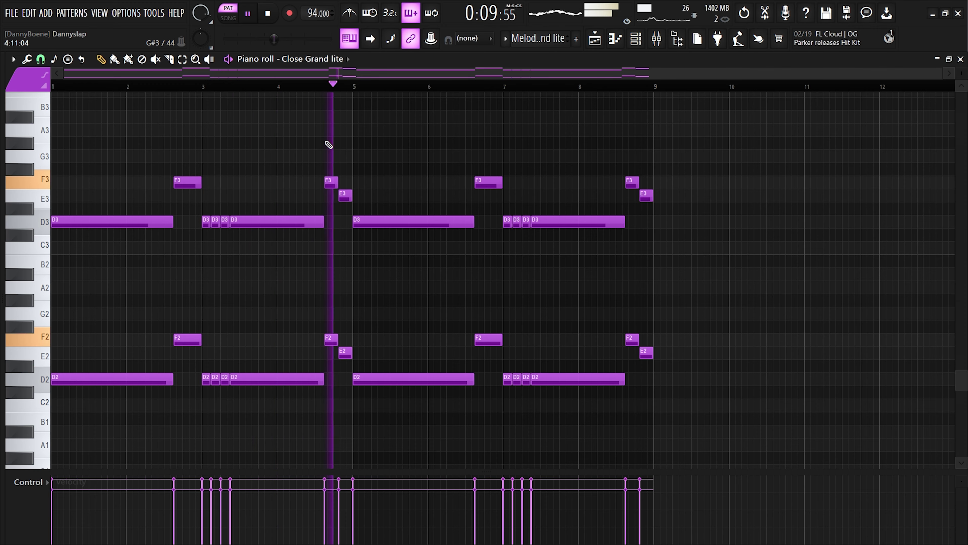
key(space)
Check the effect slots of Close Grand lite's mixer track, Insert 2, and return to the playlist.
click(637, 39)
click(637, 38)
click(657, 38)
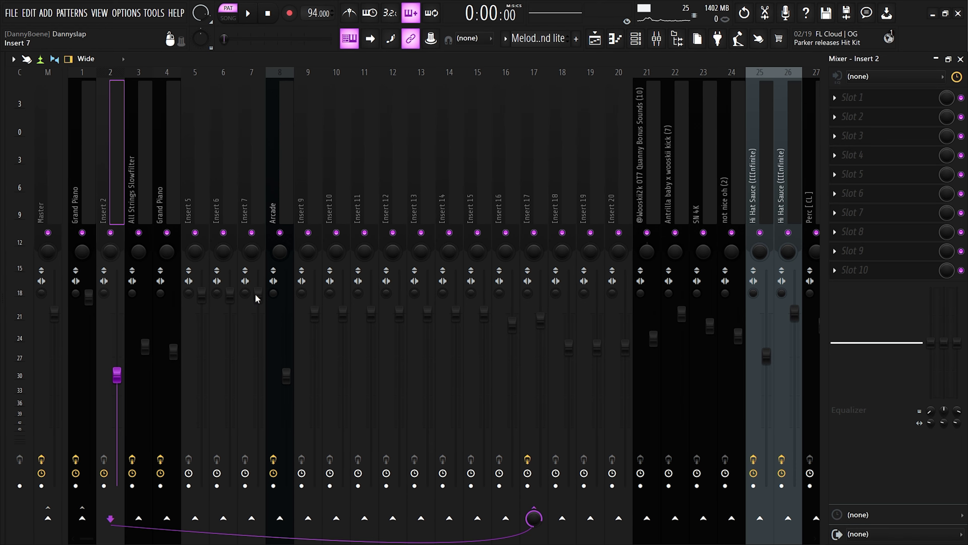
key(Escape)
key(Escape)
key(Escape)
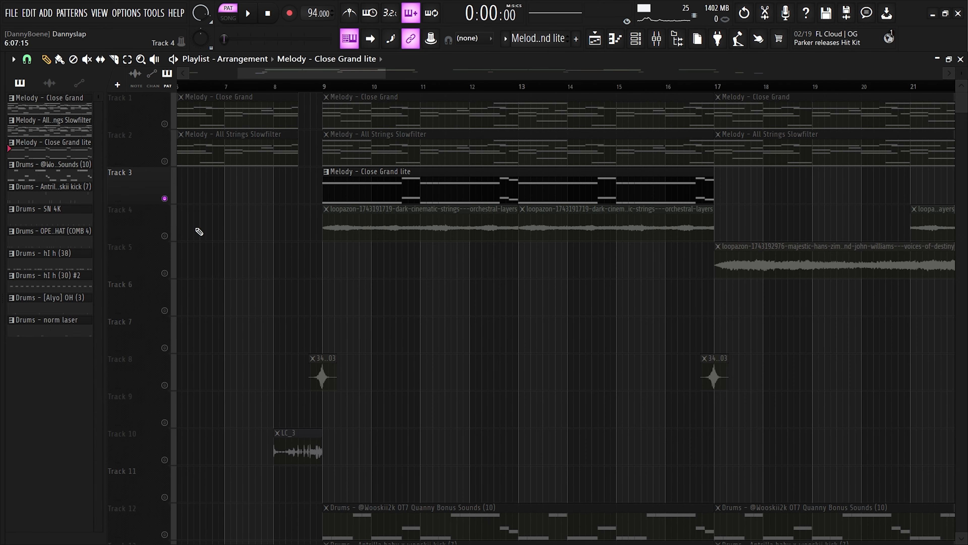
Solo playlist Track 4 and play its dark cinematic strings loop from bar 9, and stop playback.
right_click(165, 236)
mouse_move(352, 255)
mouse_down()
mouse_move(326, 231)
mouse_move(713, 233)
mouse_move(550, 265)
mouse_up()
scroll(337, 232, up, 4)
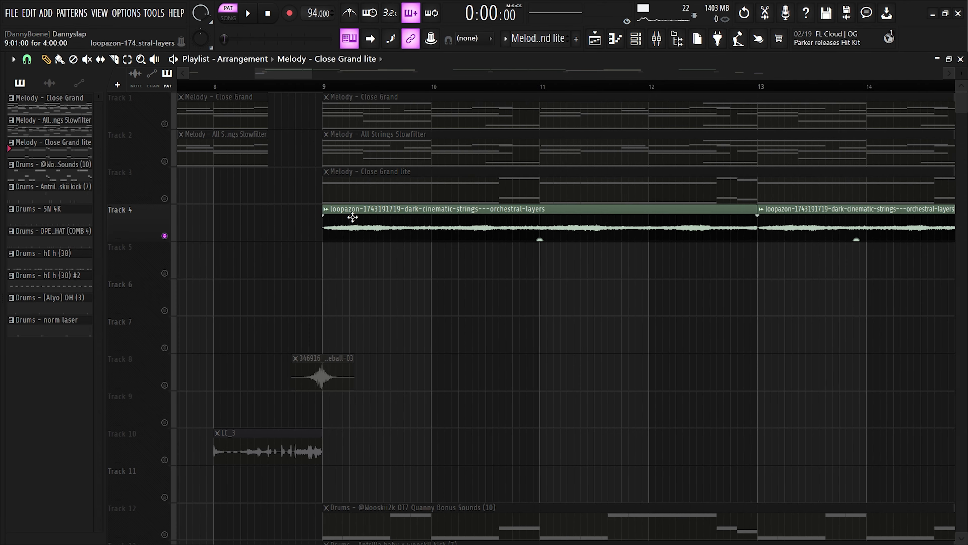
ctrl+click(364, 220)
scroll(443, 288, down, 4)
ctrl+click(449, 291)
click(384, 87)
key(space)
scroll(538, 290, down, 5)
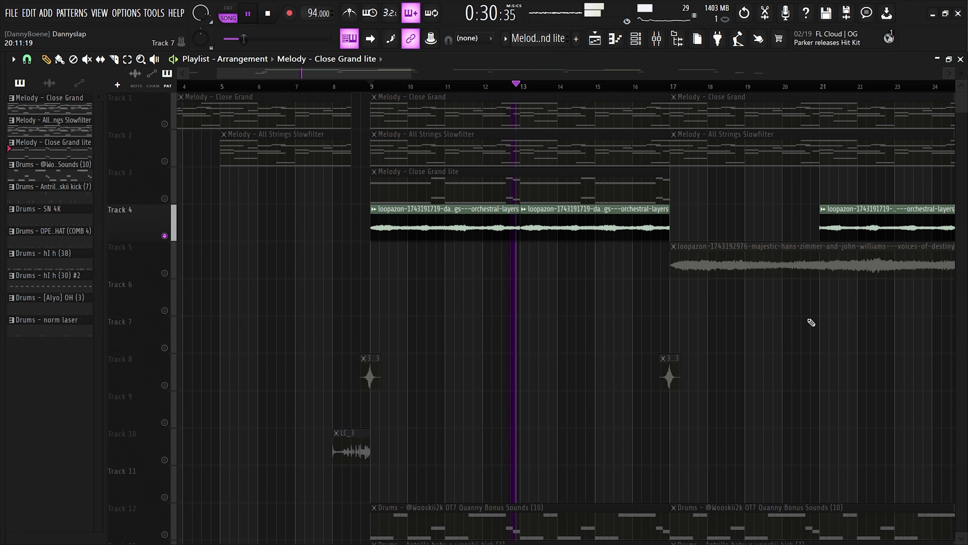
key(space)
Inspect the Fruity Parametric EQ 2 curve on mixer track 4, Grand Piano, and close the EQ and mixer.
key(F9)
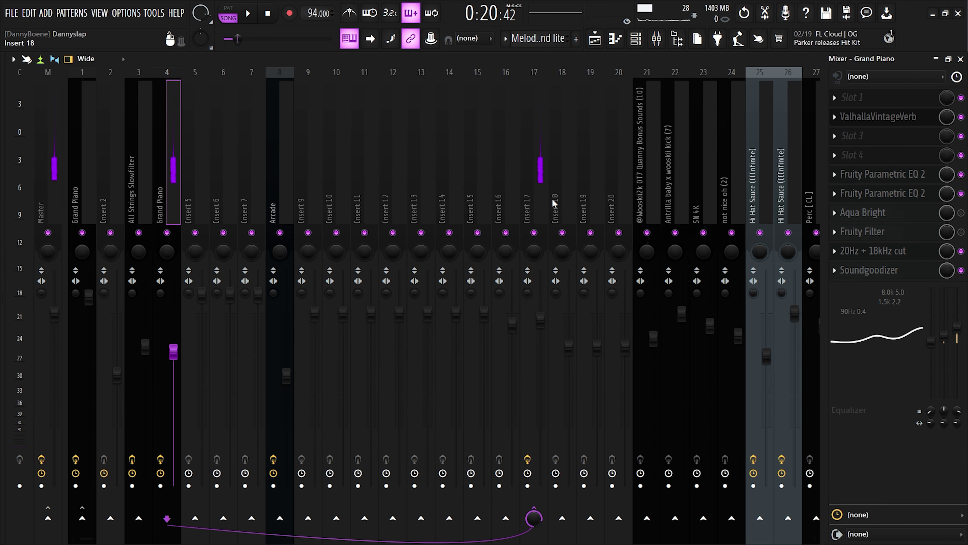
click(888, 177)
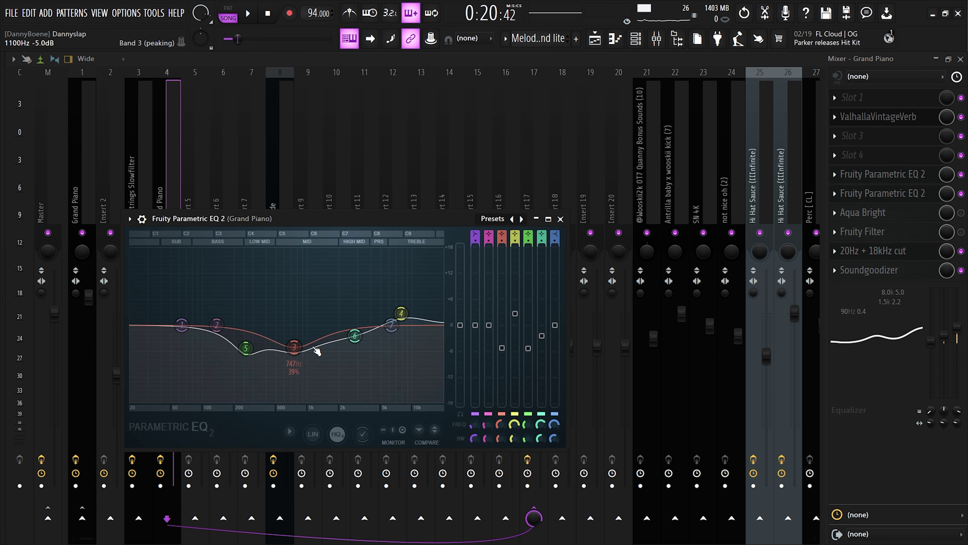
click(561, 220)
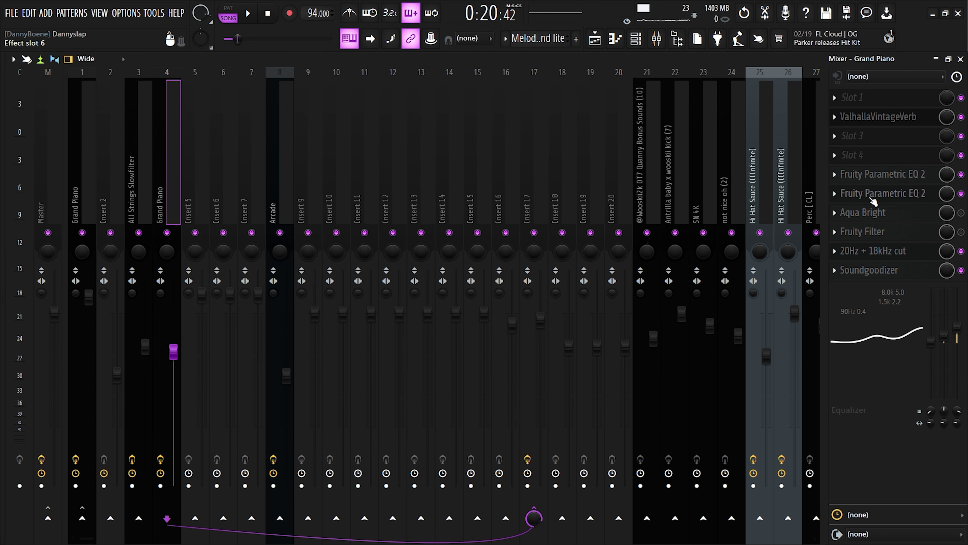
click(961, 59)
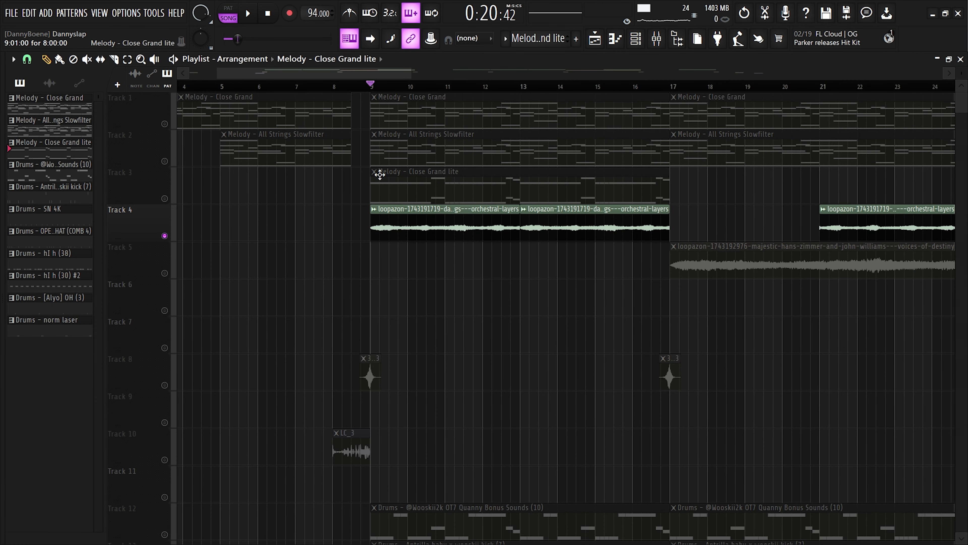
Play the strings loop while checking the 20Hz + 18kHz cut and Fruity Parametric EQ 2 on mixer track 4.
click(615, 39)
key(space)
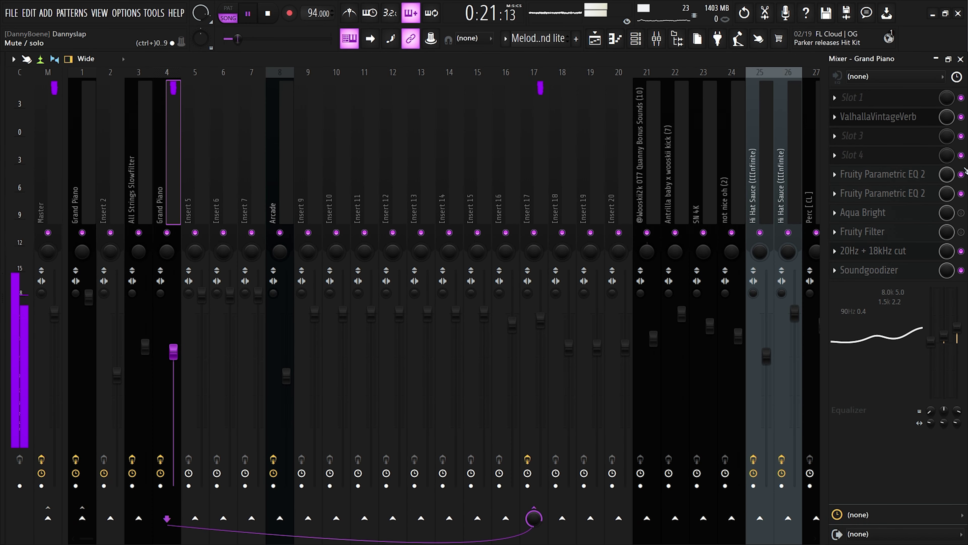
click(893, 254)
click(894, 254)
click(961, 251)
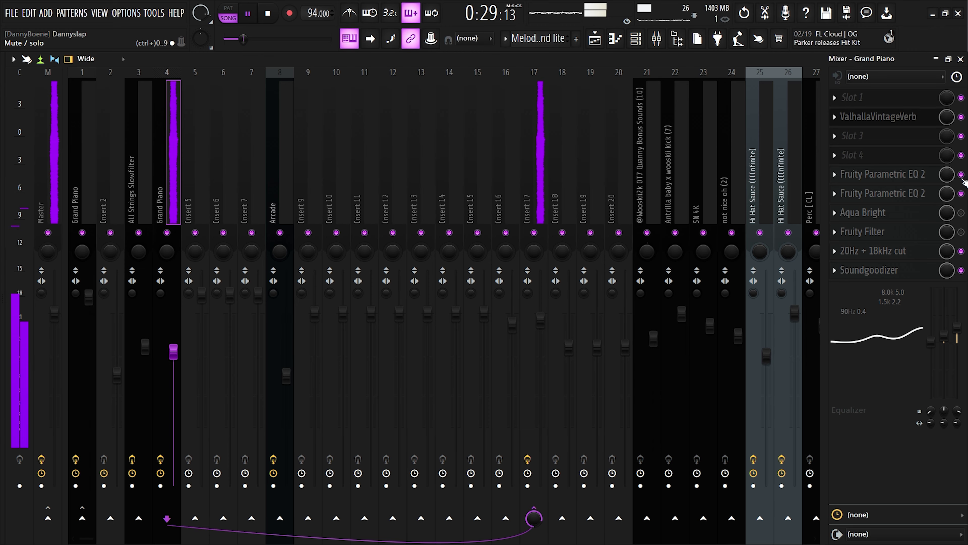
click(917, 175)
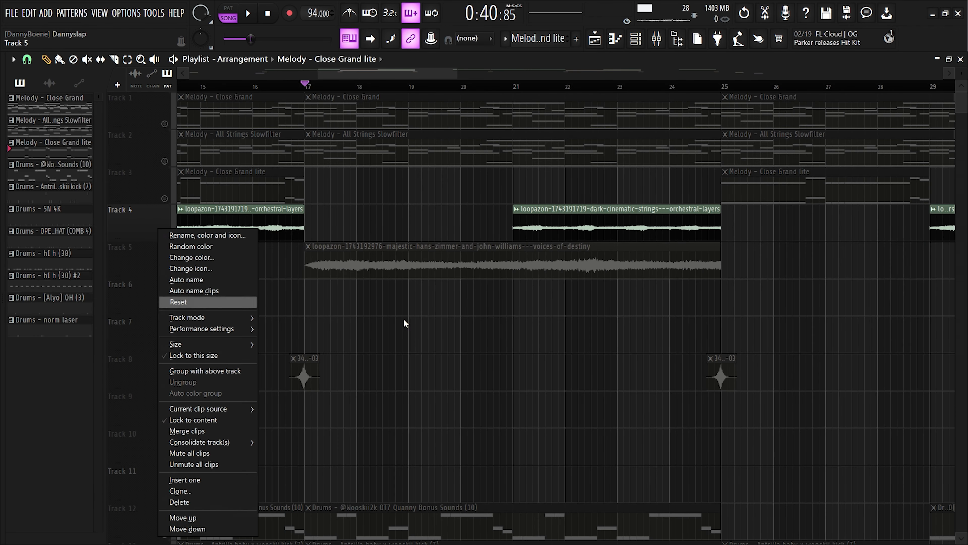
Solo playlist Track 5 and play its voices-of-destiny loop from bar 17.
click(343, 320)
drag(532, 345, 475, 275)
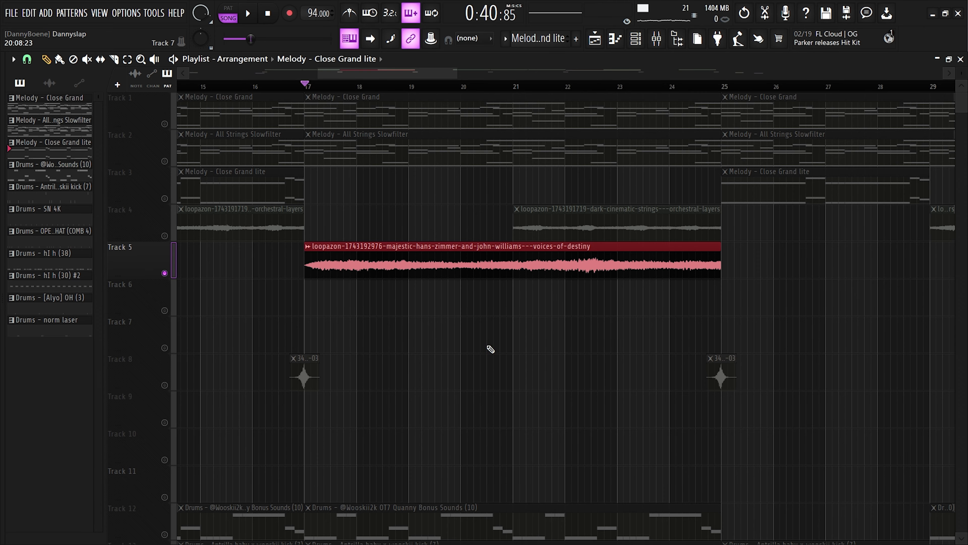
scroll(490, 346, down, 2)
ctrl+click(495, 337)
scroll(498, 339, down, 3)
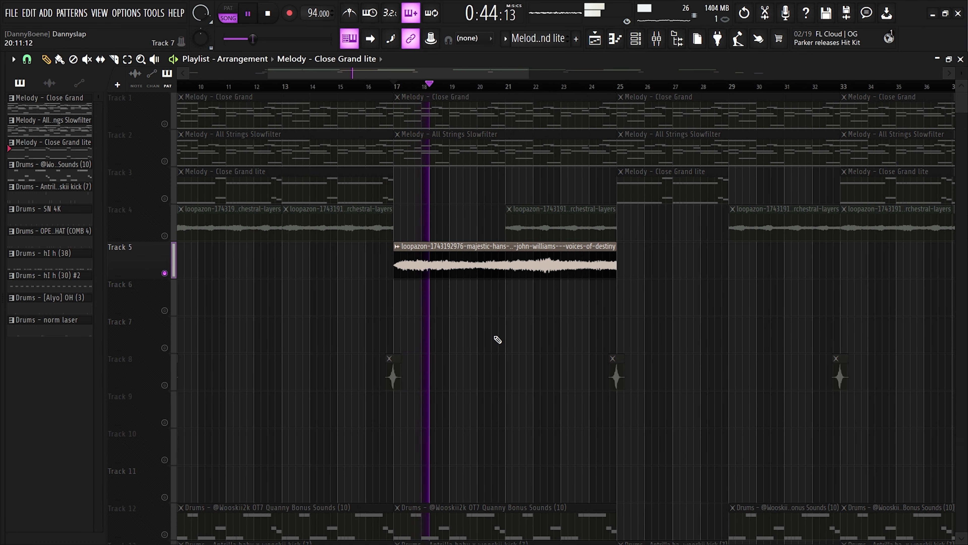
Inspect the ValhallaVintageVerb and the first two Fruity parametric EQ 2 effects on the Arcade mixer track, and close the mixer.
click(657, 39)
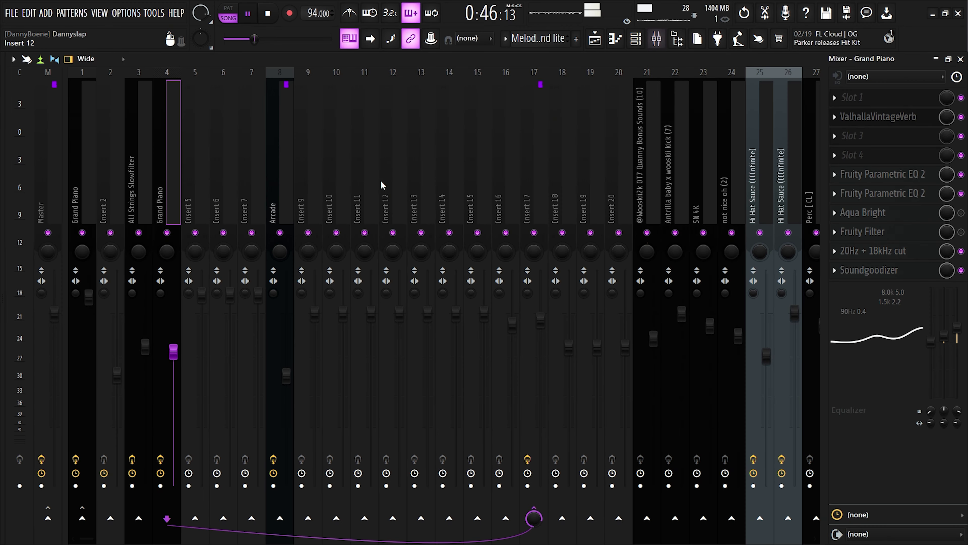
click(275, 198)
click(864, 155)
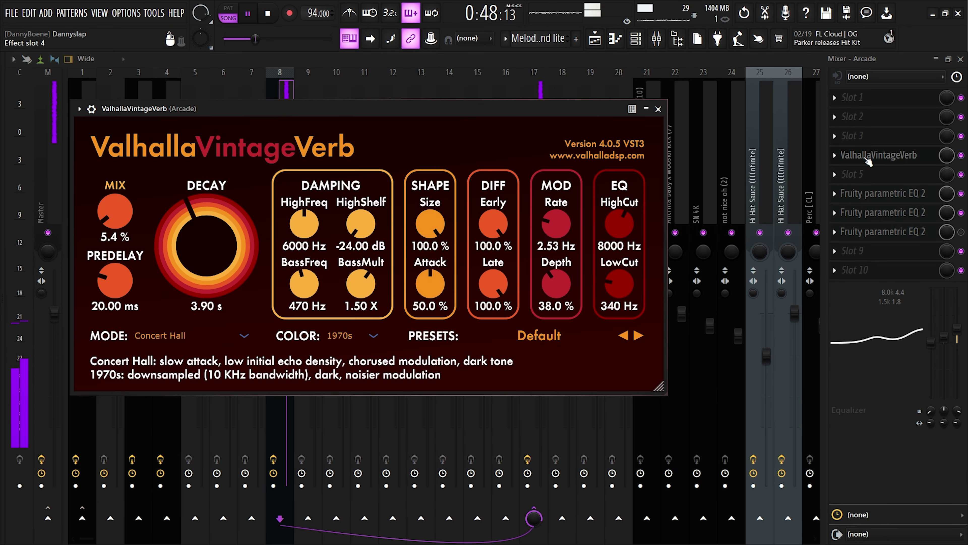
click(865, 155)
click(865, 194)
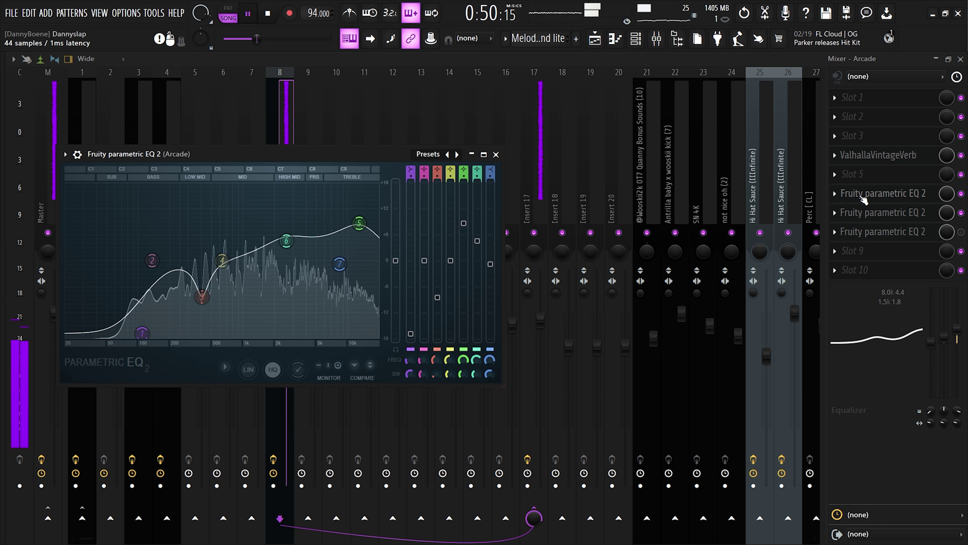
click(864, 195)
click(863, 212)
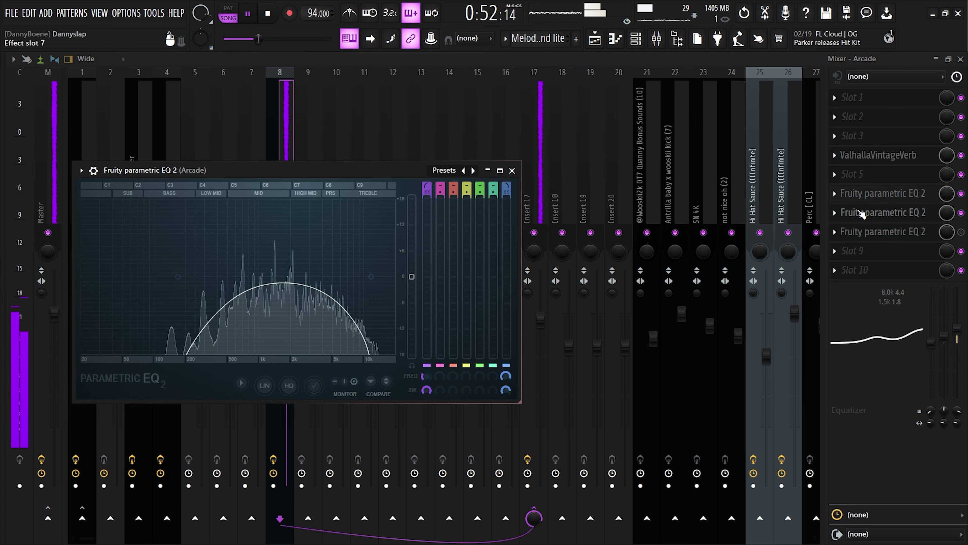
click(862, 212)
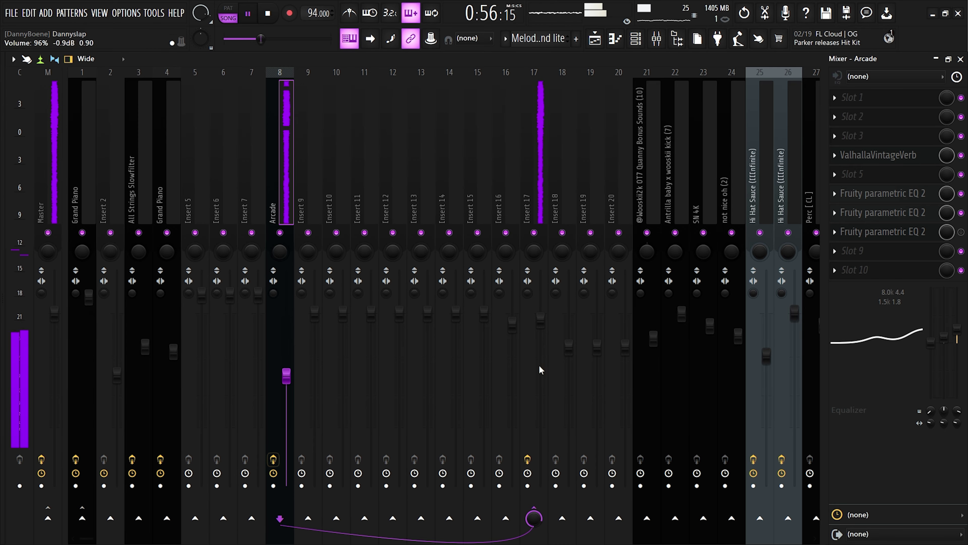
click(960, 59)
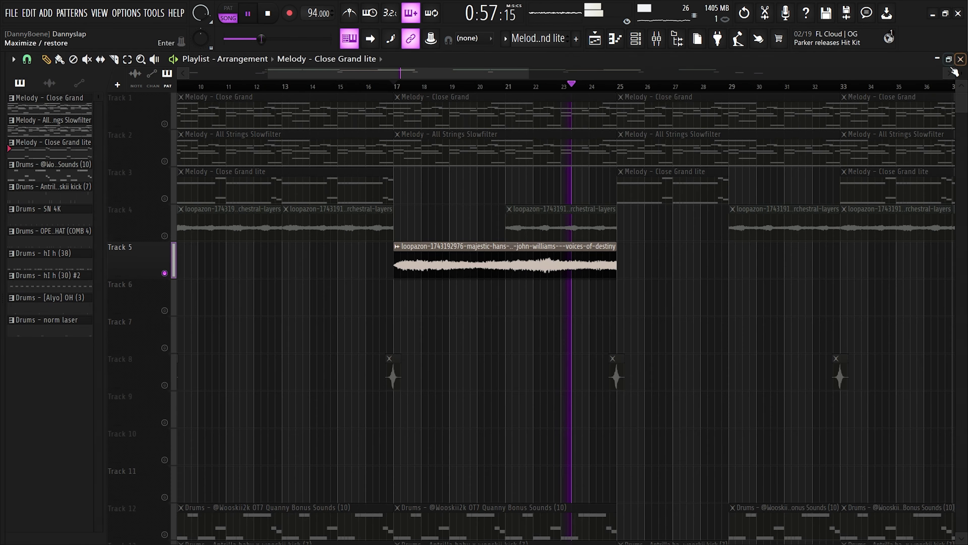
Unmute playlist Tracks 1 to 4 so they play together with Track 5.
click(165, 236)
click(165, 199)
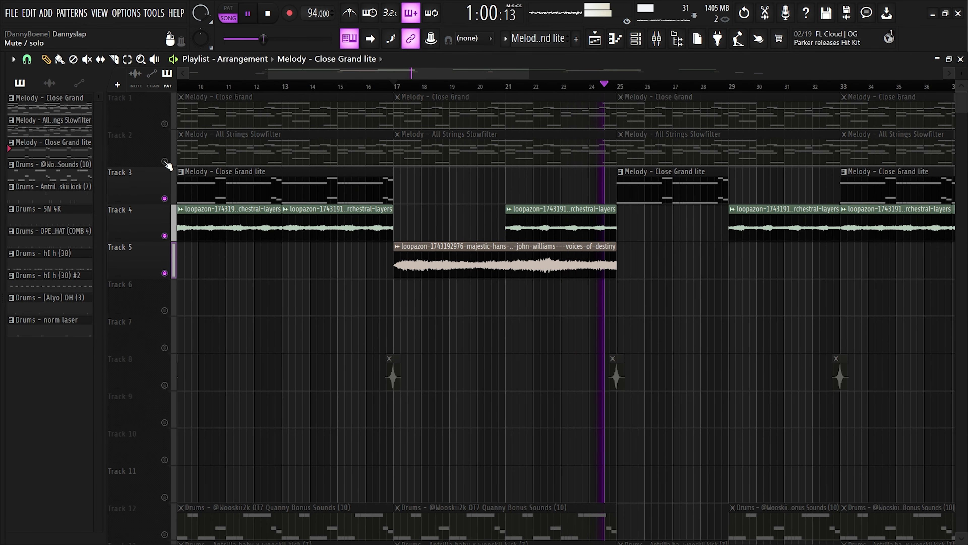
click(165, 161)
click(165, 124)
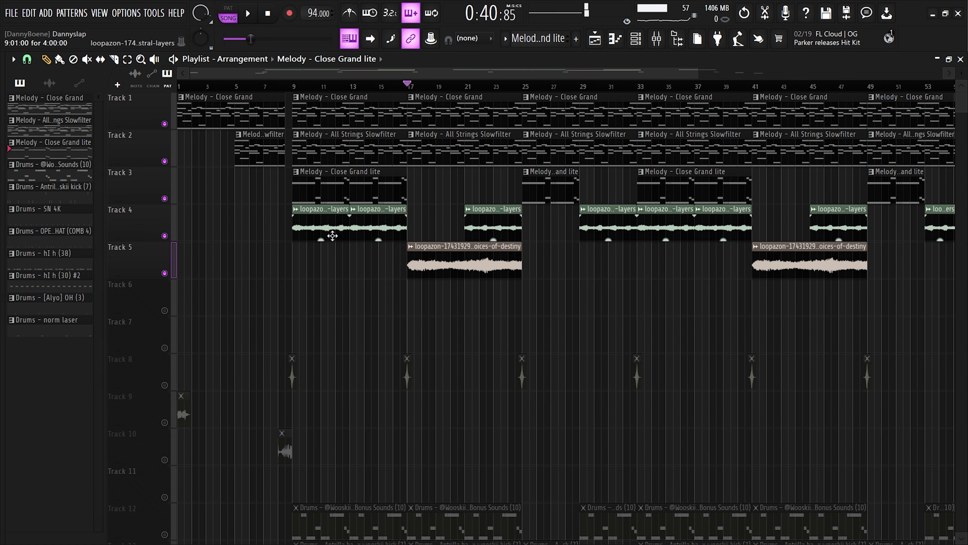
Play the soloed Track 4 strings loop from bar 21.
scroll(332, 236, down, 1)
scroll(305, 249, up, 3)
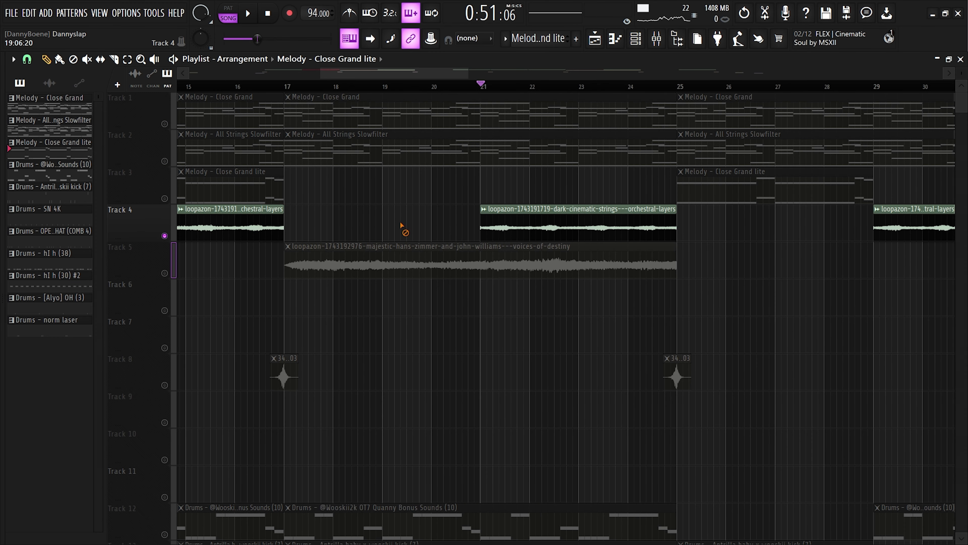
key(space)
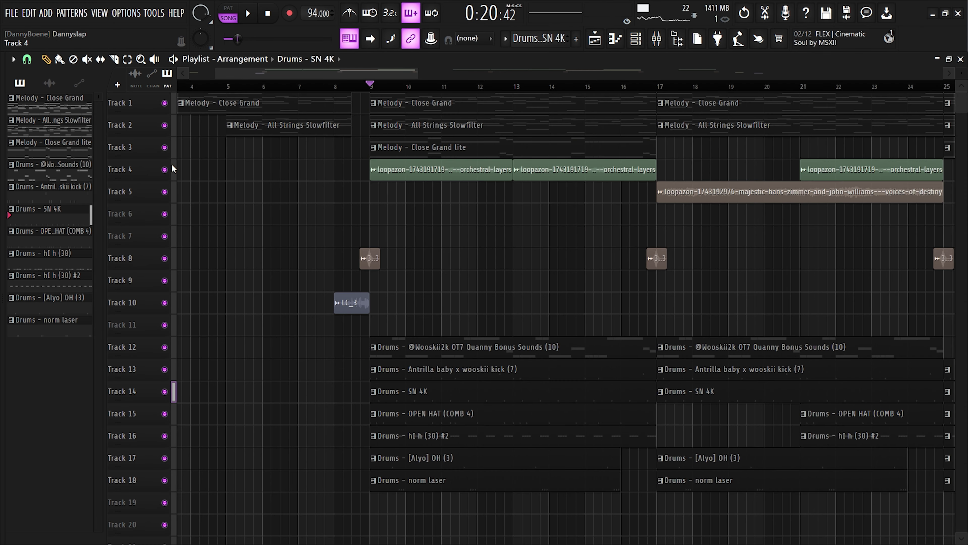
Solo playlist Track 4 and view where its strings loop clips sit in the arrangement.
right_click(165, 170)
scroll(815, 214, right, 3)
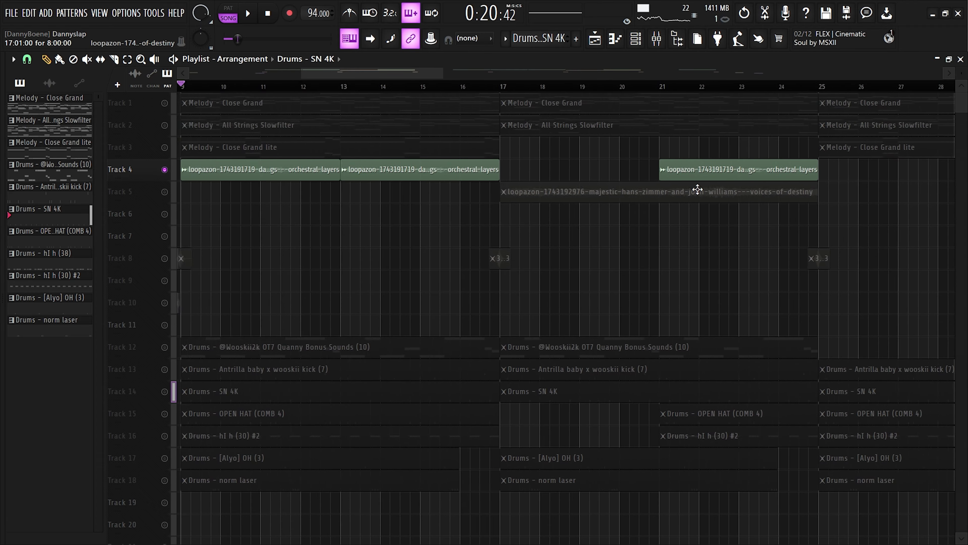
scroll(281, 243, down, 4)
scroll(220, 262, down, 2)
scroll(175, 269, up, 5)
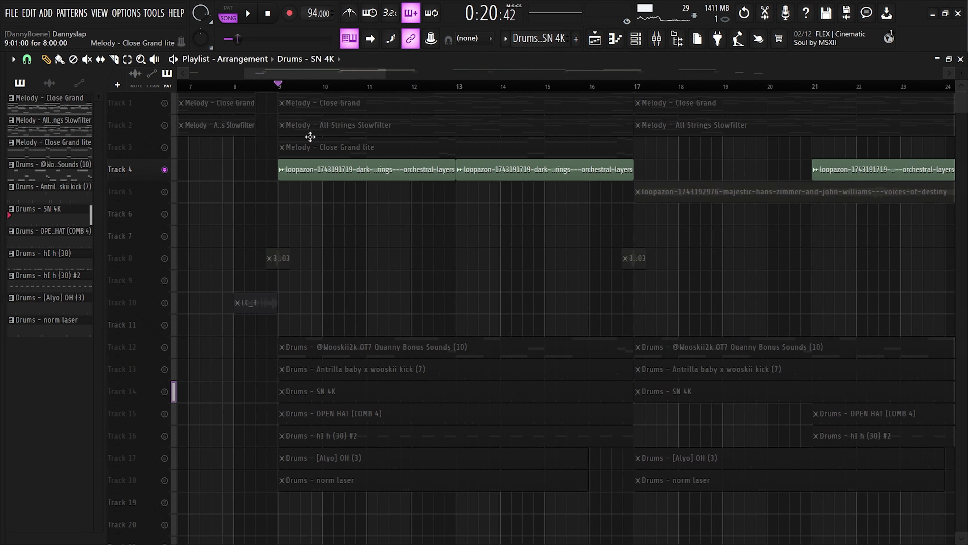
Solo playlist Track 14 and play its SN 4K snare pattern in the piano roll.
drag(310, 73, 302, 73)
right_click(165, 391)
double_click(366, 391)
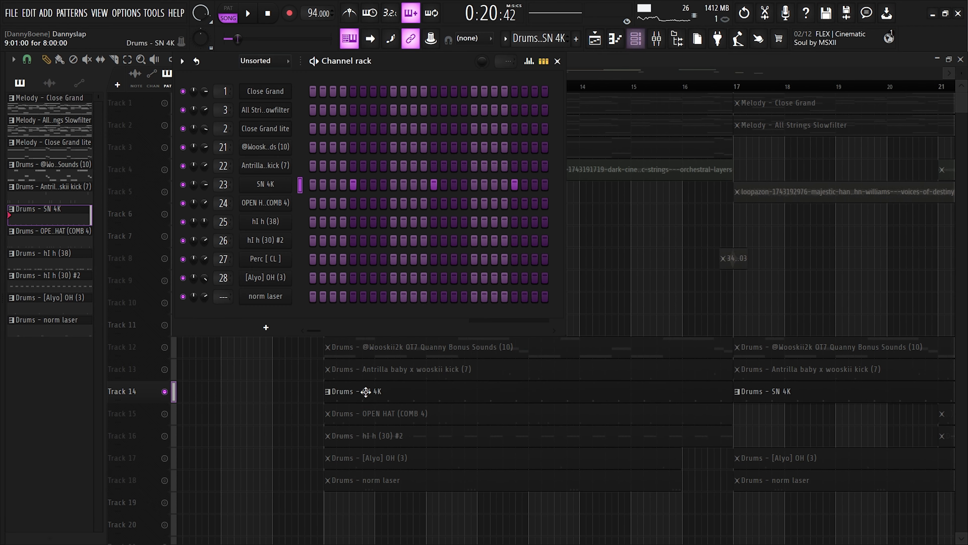
key(F7)
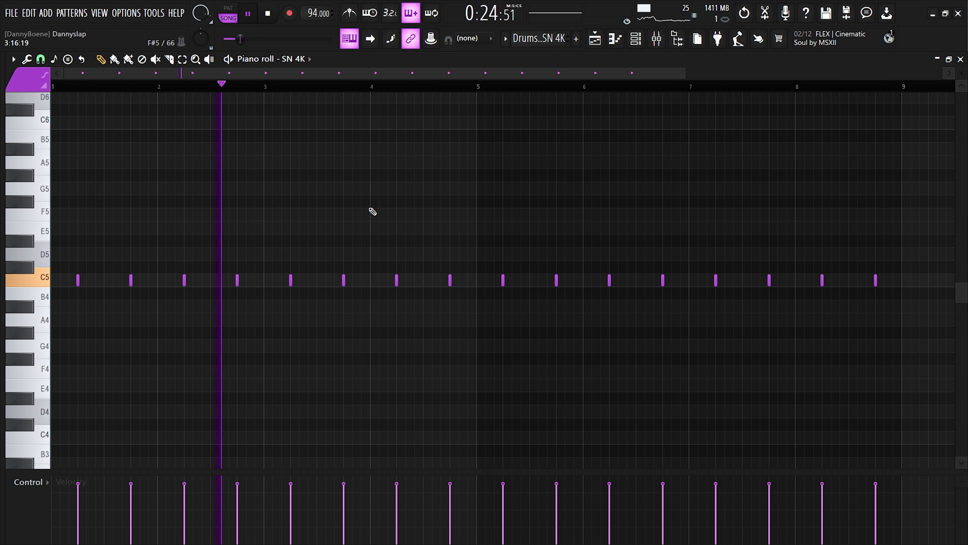
key(space)
key(Escape)
scroll(251, 413, up, 2)
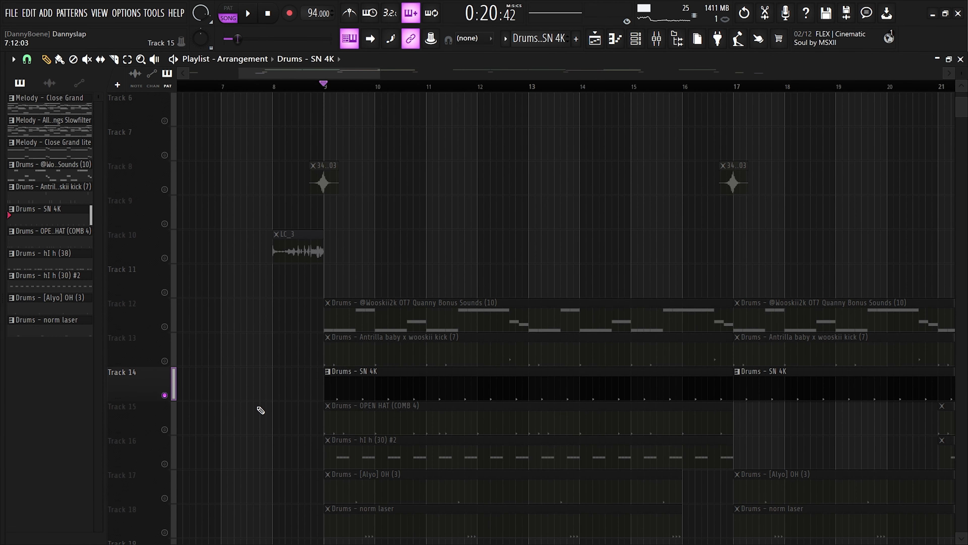
Solo Track 15 and play its OPEN HAT (COMB 4) pattern in the piano roll.
scroll(259, 410, down, 2)
scroll(259, 411, up, 1)
right_click(166, 363)
double_click(417, 357)
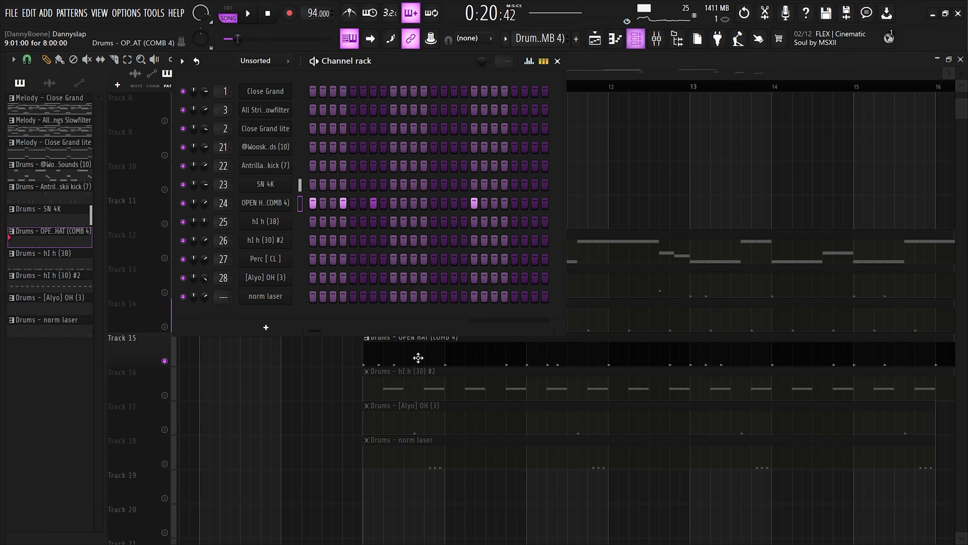
key(space)
scroll(120, 261, up, 2)
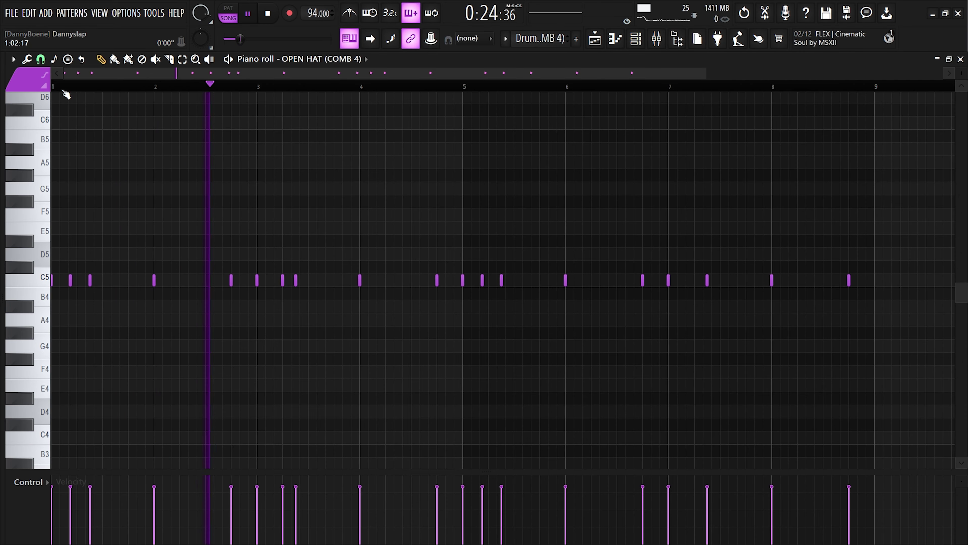
click(28, 59)
click(40, 59)
click(57, 90)
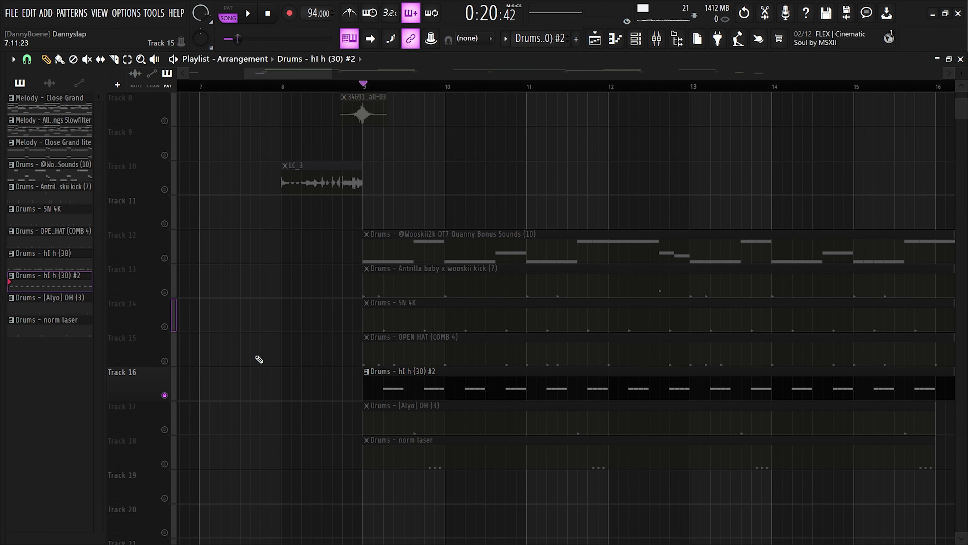
Place the Drums - hI h (38) pattern on Track 19 at bar 9 and solo that track.
scroll(266, 356, down, 1)
click(81, 262)
scroll(343, 373, down, 4)
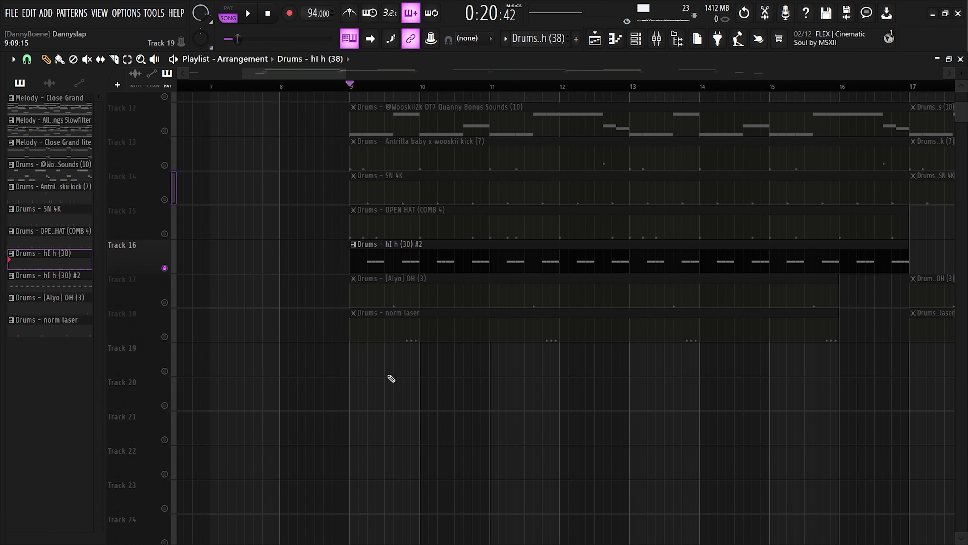
click(353, 350)
click(164, 366)
right_click(404, 365)
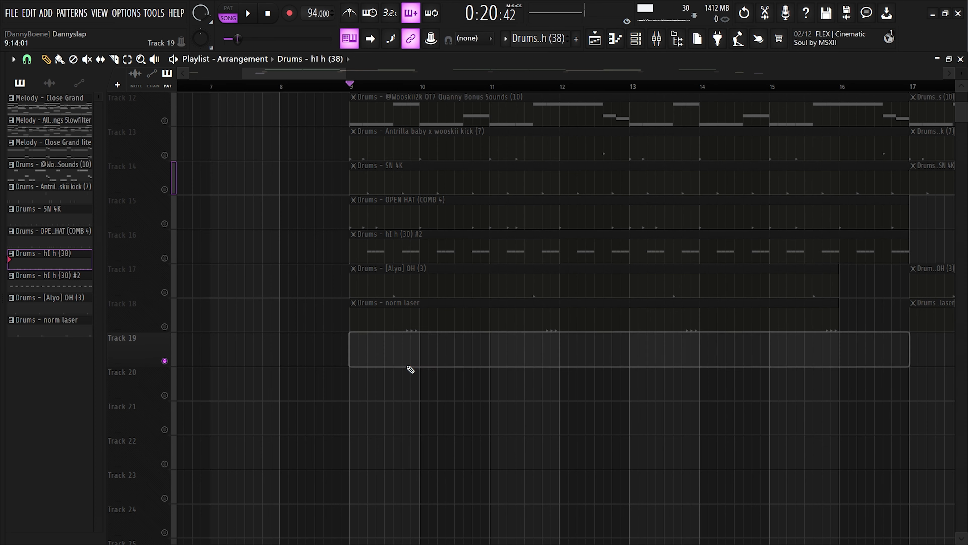
scroll(346, 339, up, 2)
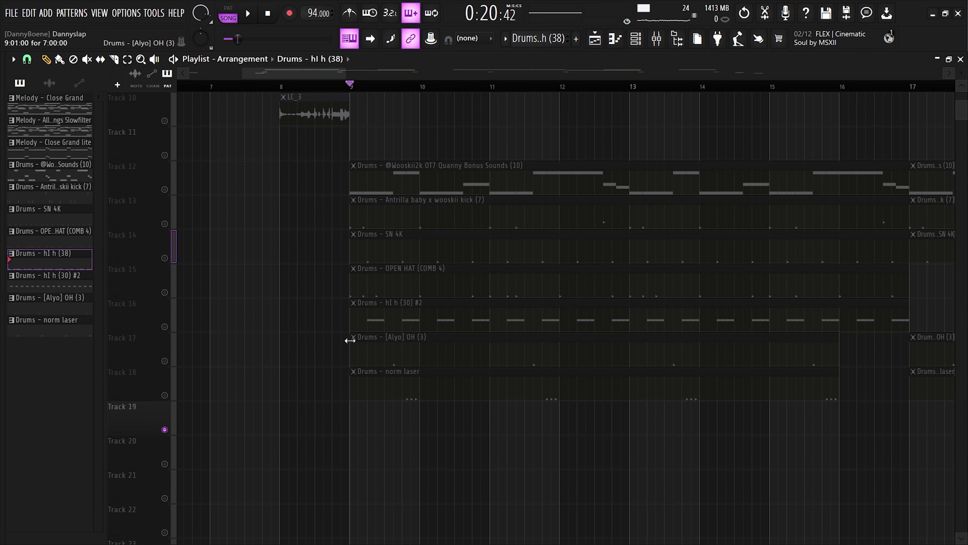
key(ctrl+z)
Point out the gaps in the hI h (38) clip against Track 16's hi-hat rhythm, and remove the clip from Track 19.
drag(401, 454, 380, 428)
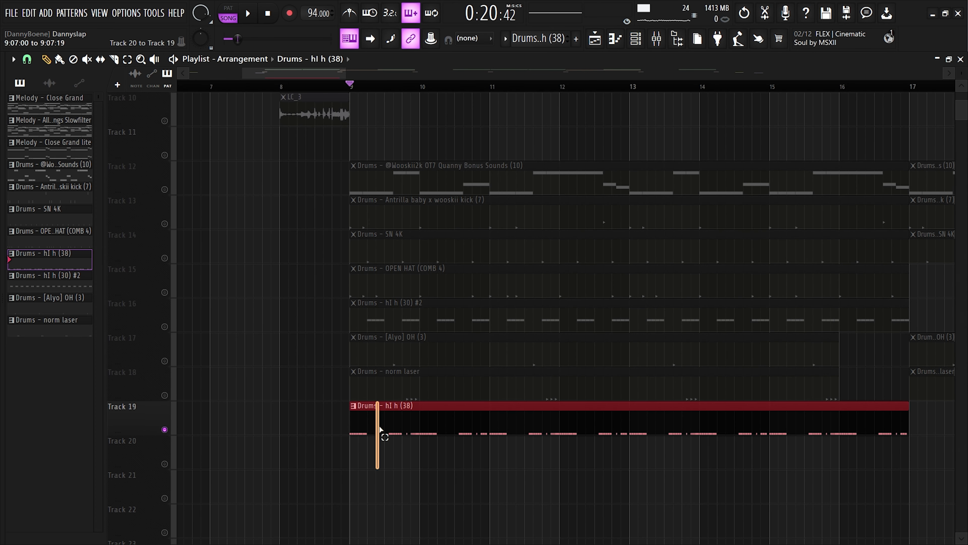
drag(333, 299, 432, 323)
scroll(335, 331, up, 1)
ctrl+click(335, 330)
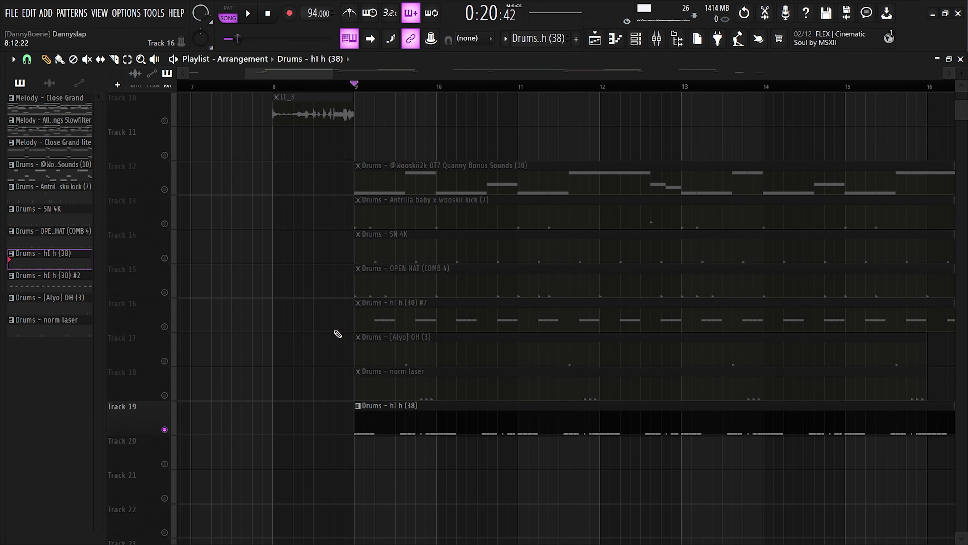
drag(393, 449, 404, 431)
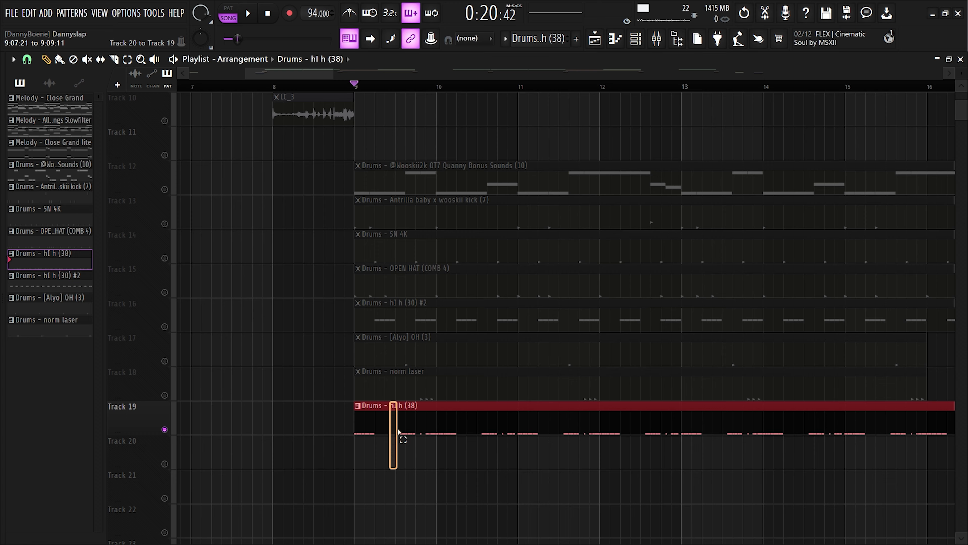
drag(370, 328, 375, 330)
drag(365, 417, 388, 420)
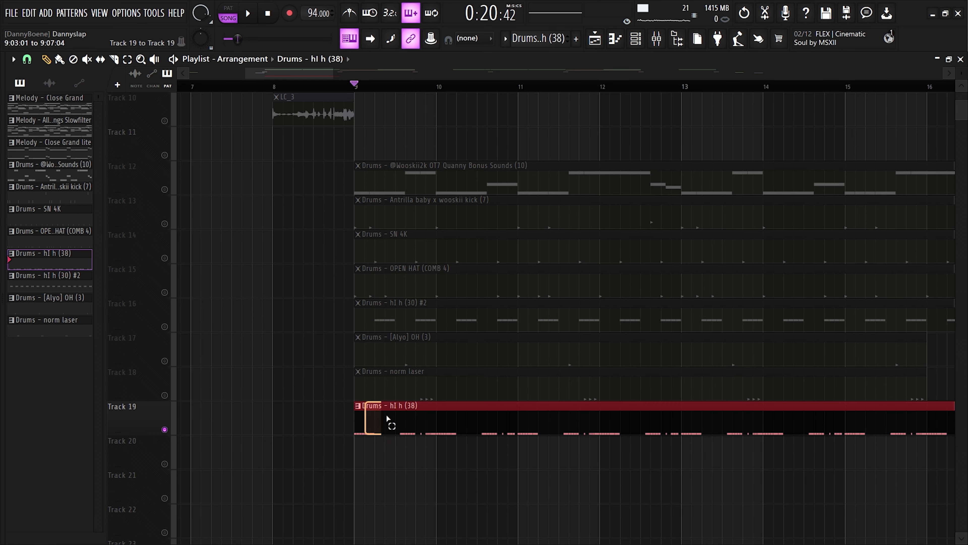
right_click(381, 417)
Open the hI h (30) #2 pattern from Track 16 in the piano roll and play it.
double_click(384, 313)
scroll(82, 229, down, 2)
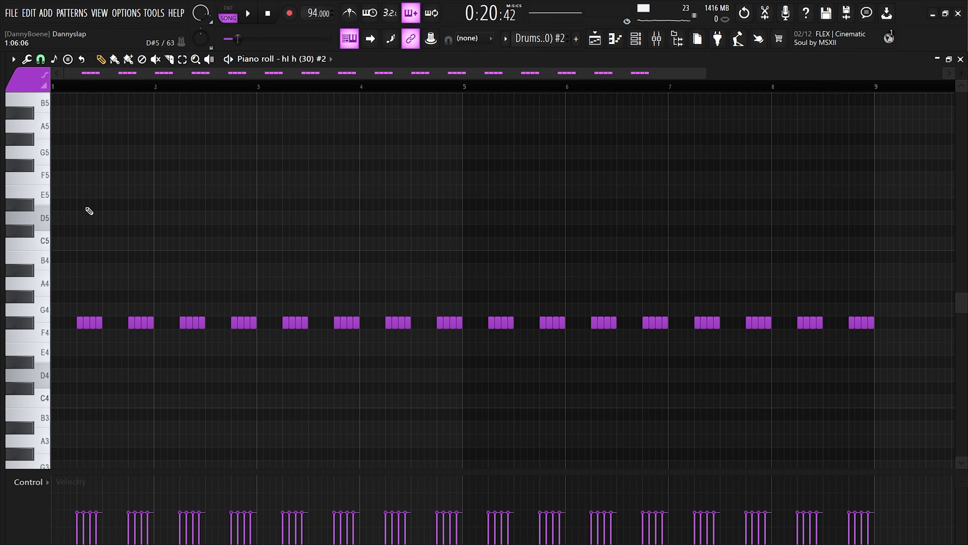
drag(891, 364, 68, 244)
ctrl+click(157, 172)
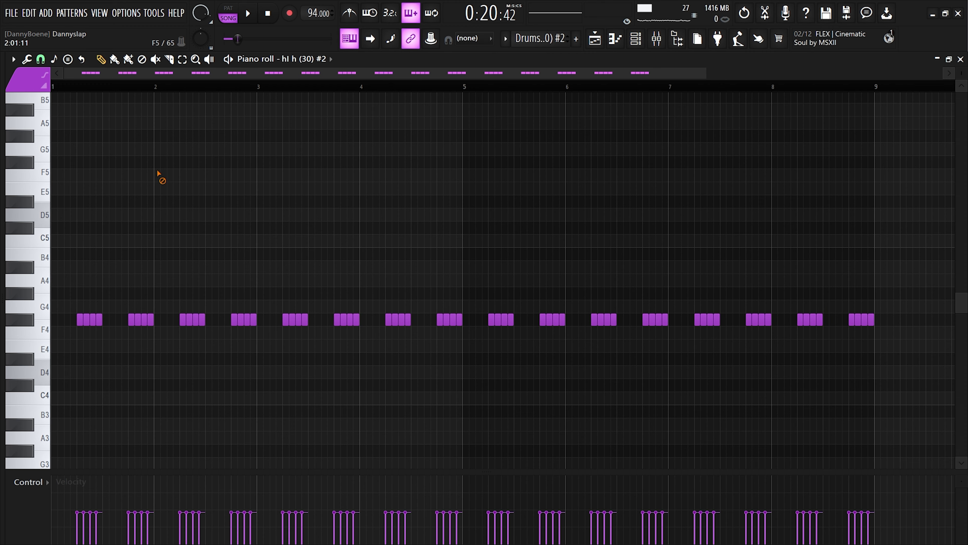
key(space)
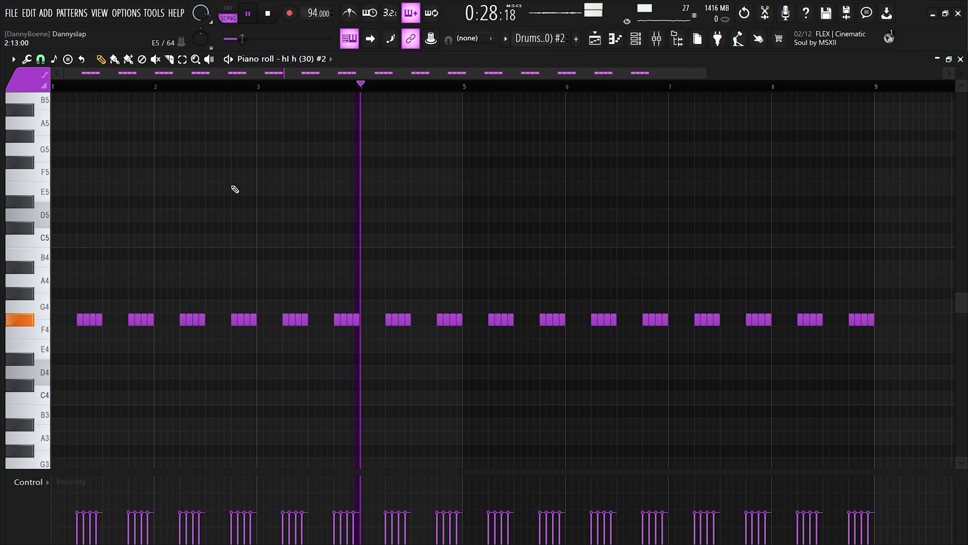
Inspect the grV2 Gross Beat effect on Hi Hat Sauce mixer track 25.
scroll(501, 187, down, 5)
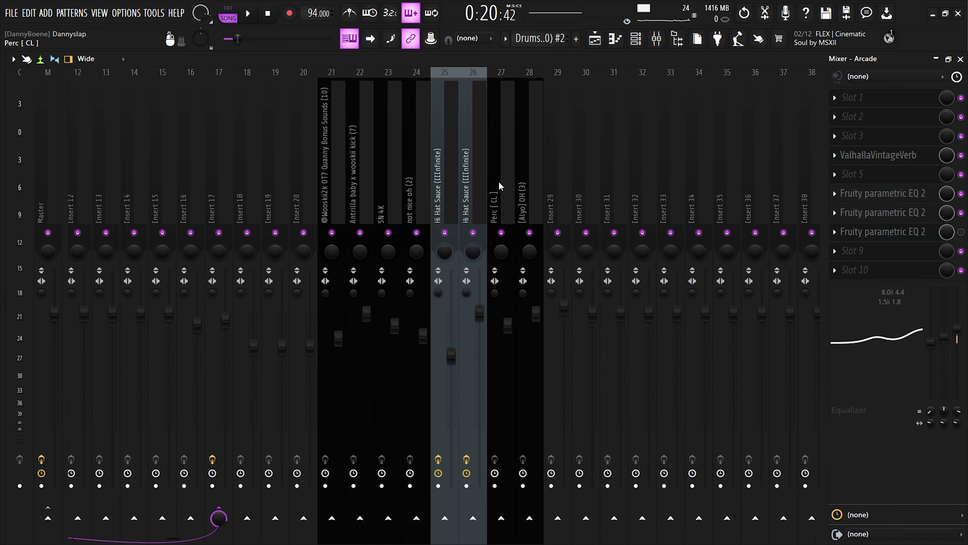
click(438, 197)
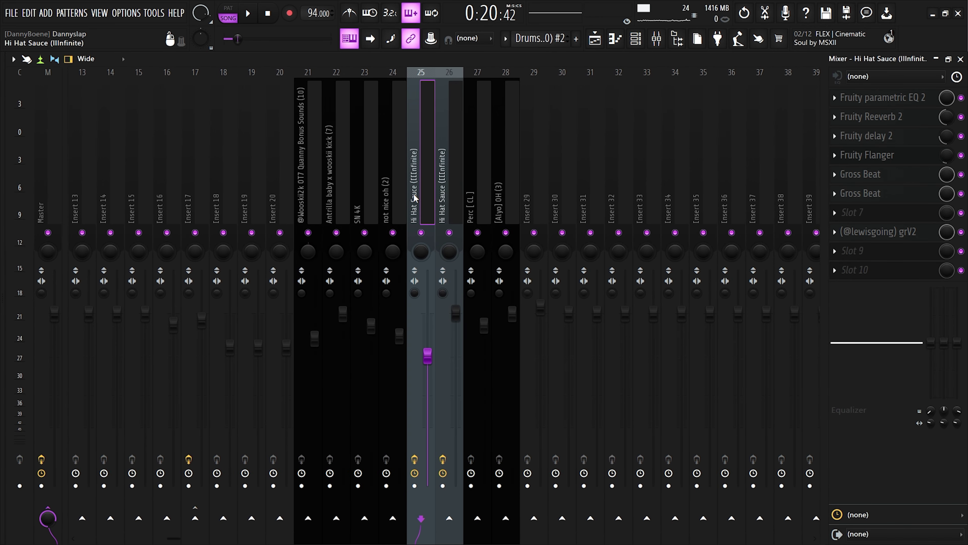
click(907, 232)
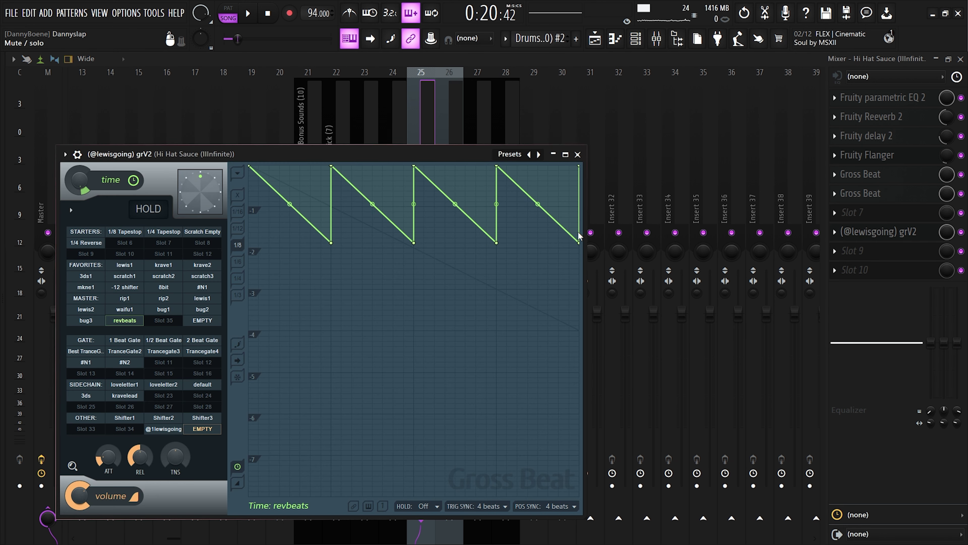
drag(263, 159, 342, 130)
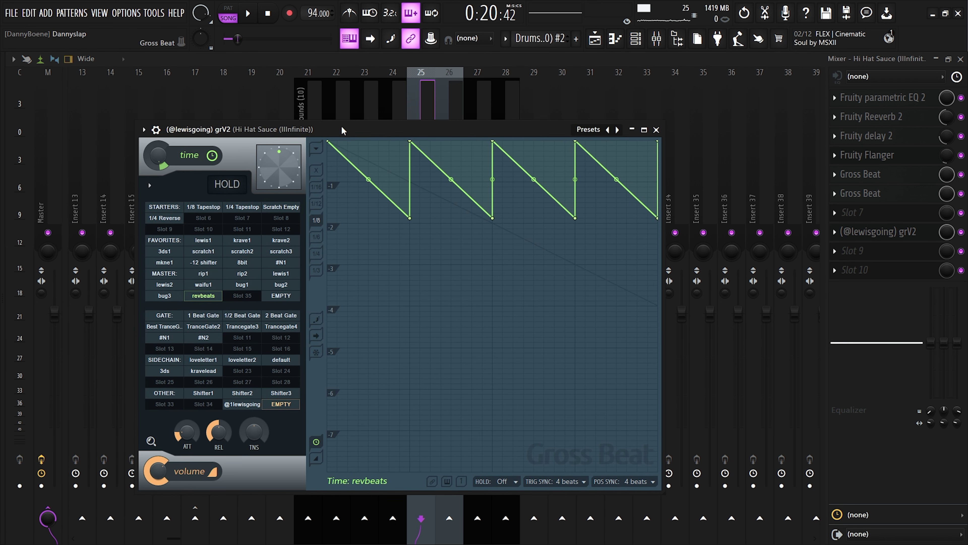
click(656, 129)
Browse the GoldMine (Stash Kit) presets down to the grsbeat folder of Gross Beat presets.
mouse_move(8, 239)
click(36, 223)
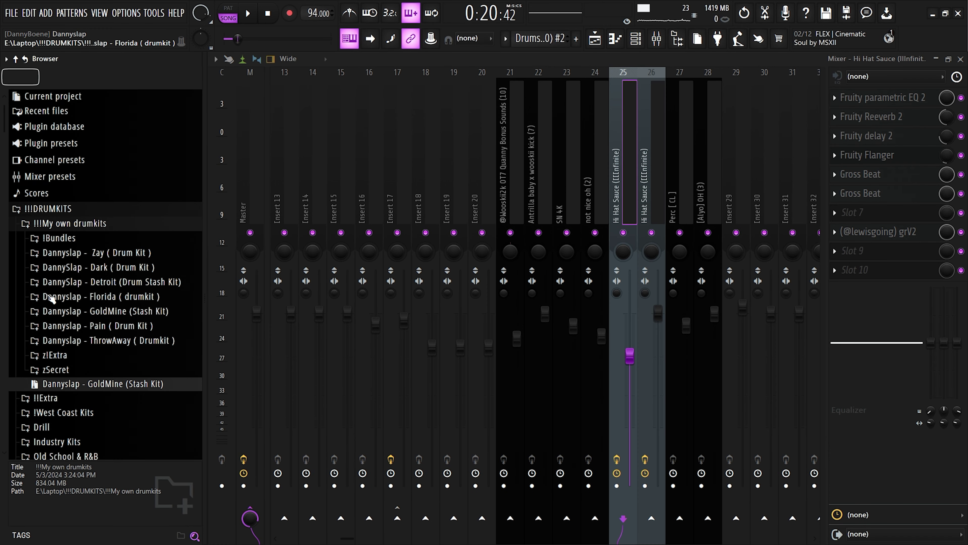
click(57, 311)
click(67, 317)
scroll(72, 310, down, 10)
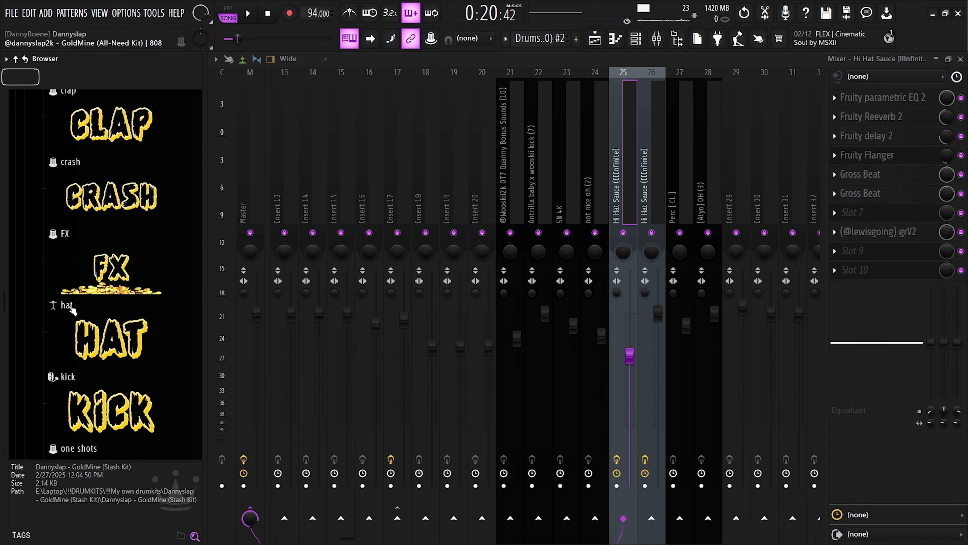
scroll(87, 300, up, 1)
scroll(92, 250, down, 1)
click(85, 291)
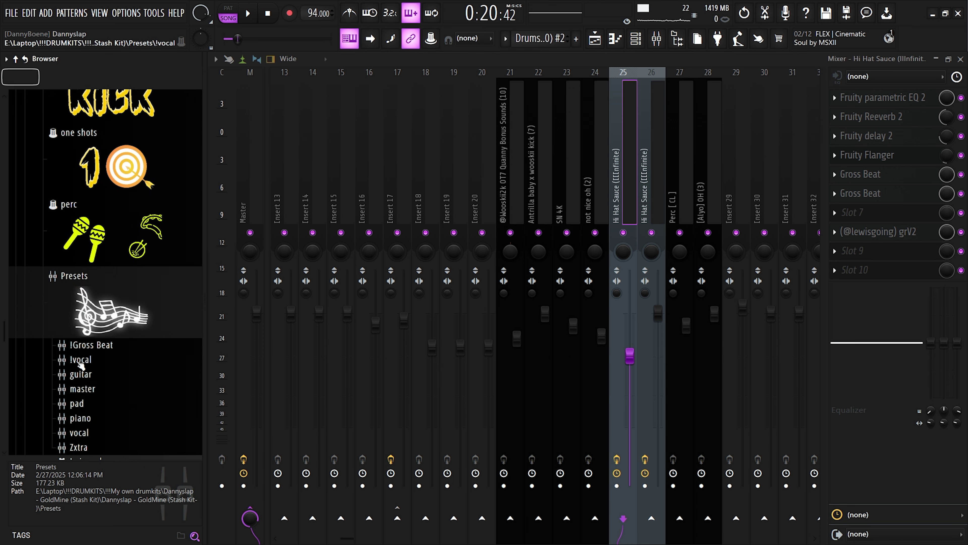
scroll(83, 362, down, 4)
click(95, 189)
click(82, 247)
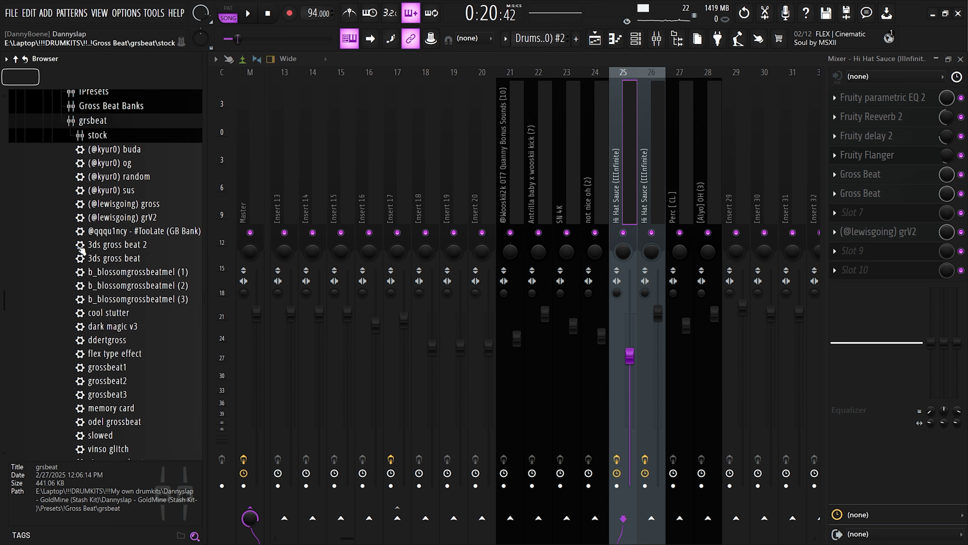
click(115, 194)
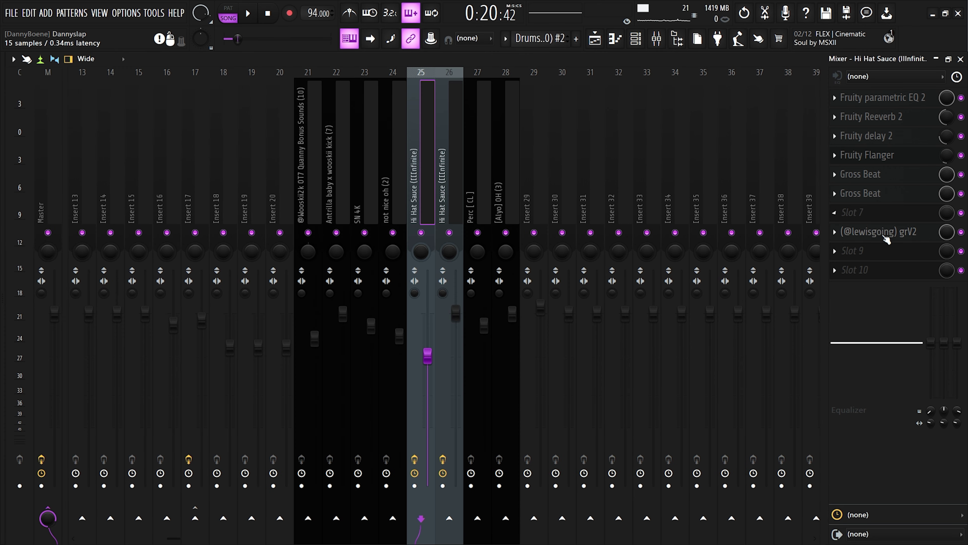
Examine the revbeats time slot and the time mix in the hi-hat's grV2 Gross Beat effect, and close the mixer.
click(877, 231)
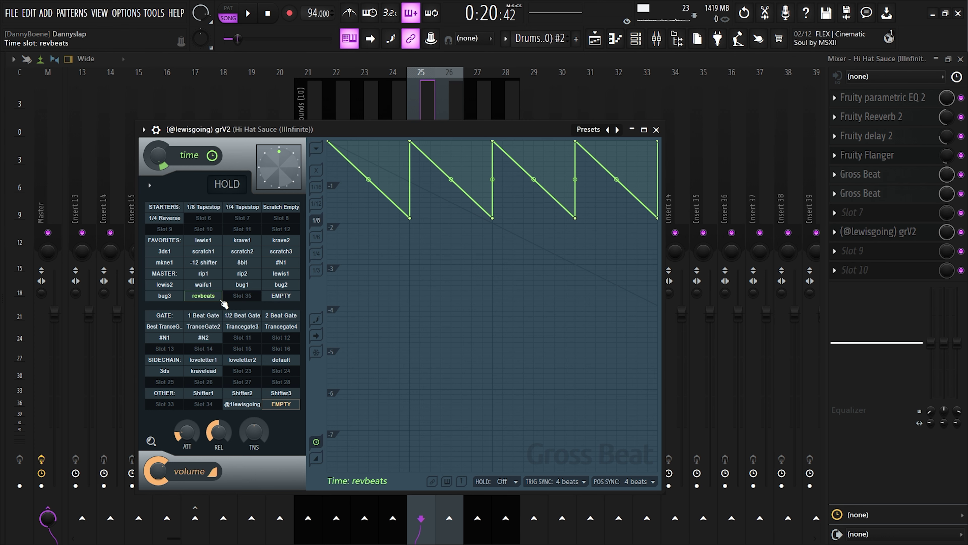
click(656, 130)
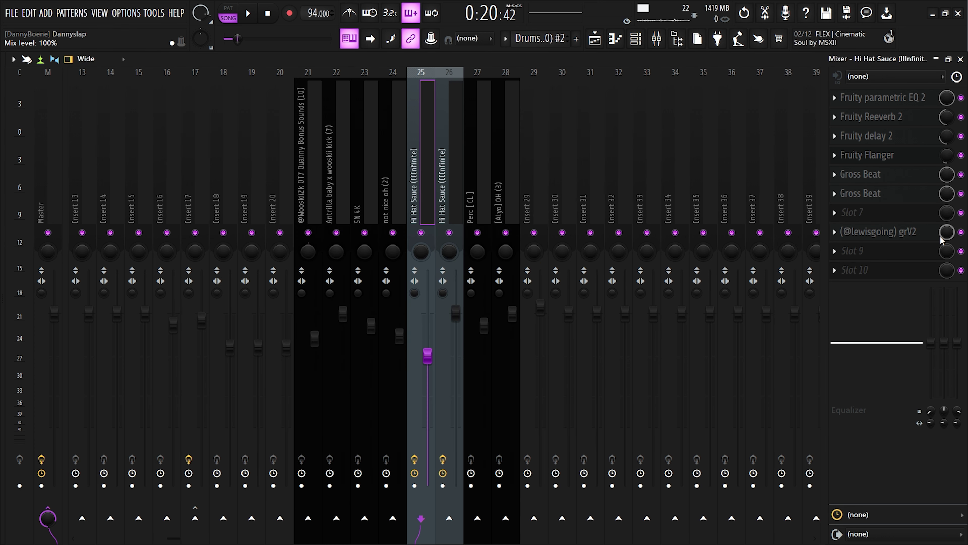
click(877, 232)
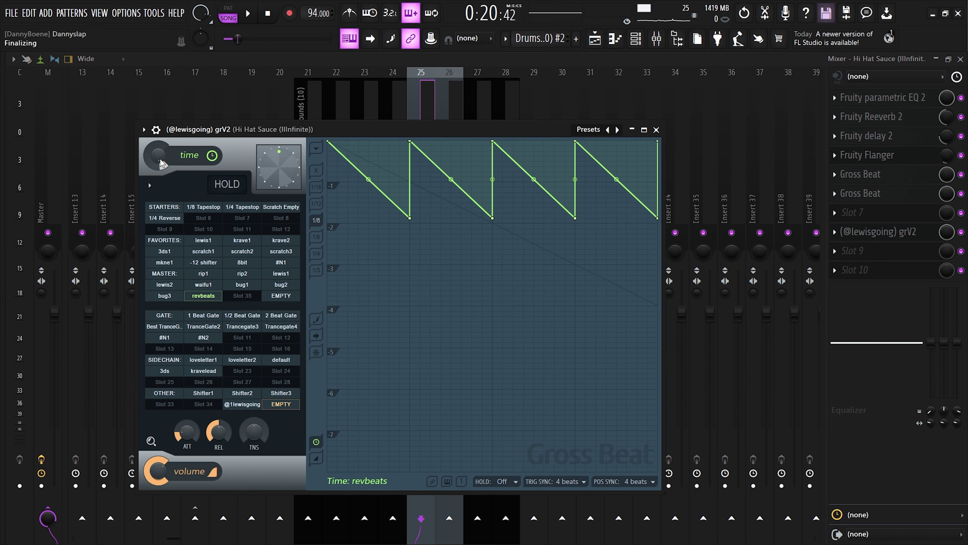
click(656, 130)
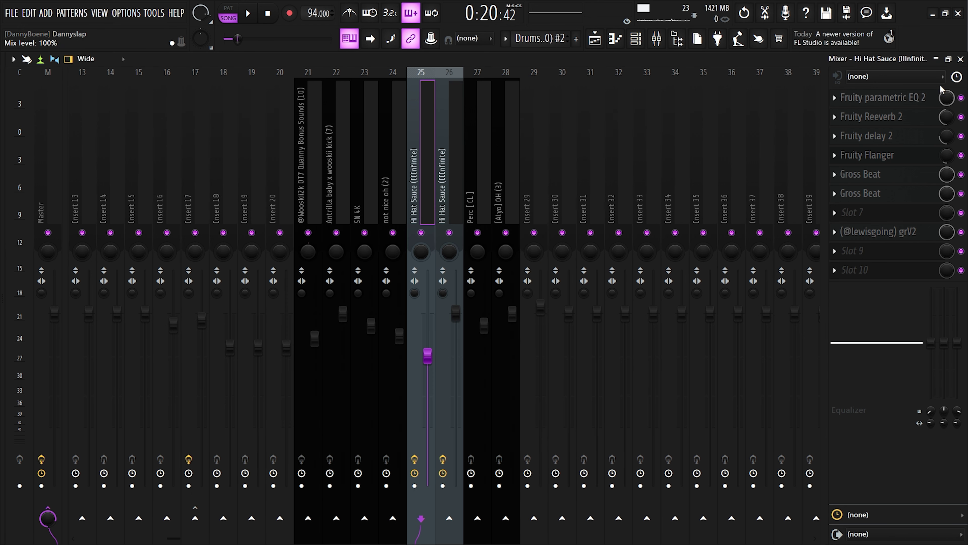
click(961, 59)
Solo Track 17 and play its [Alyo] OH (3) pattern from bar 9.
scroll(306, 324, down, 1)
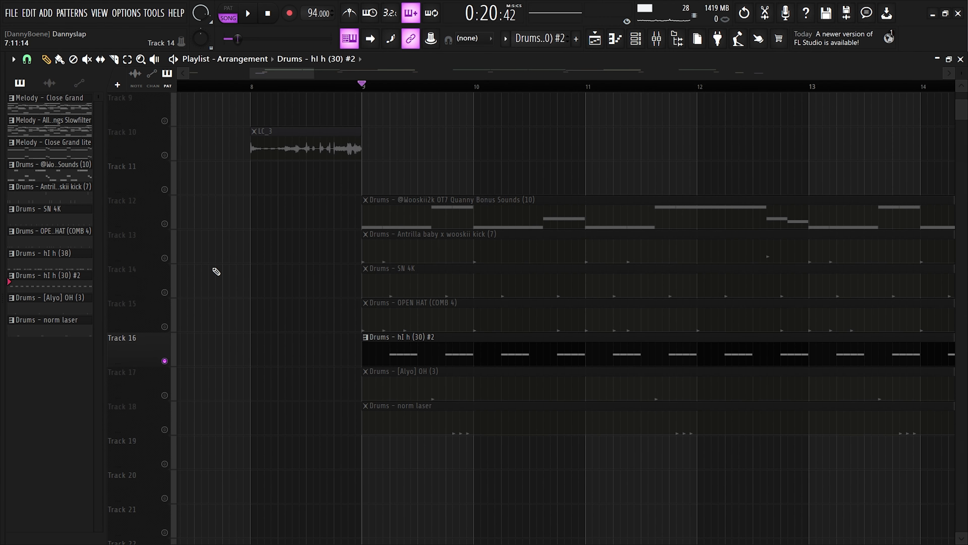
key(space)
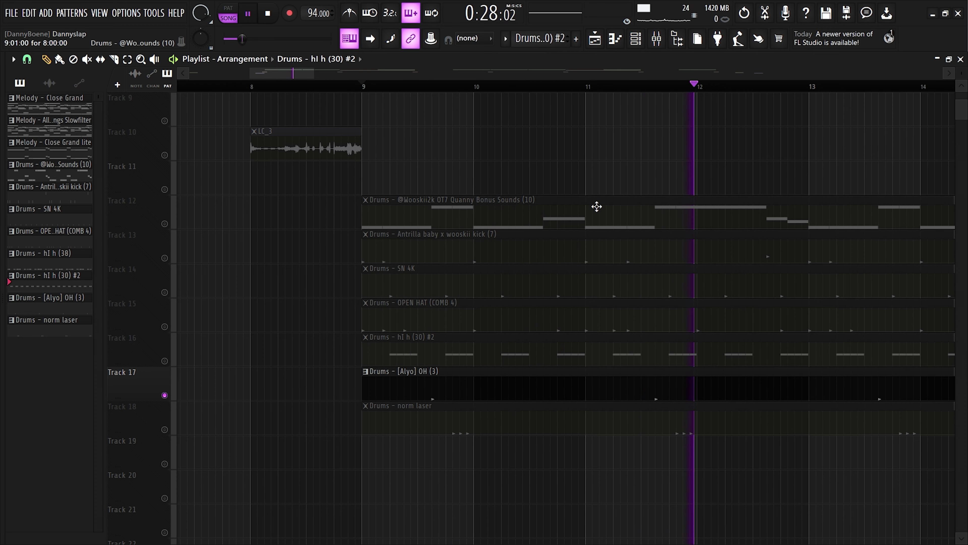
key(space)
Unmute Tracks 14, 15 and 16 and play them together with Track 17 from bar 9.
click(167, 339)
click(164, 327)
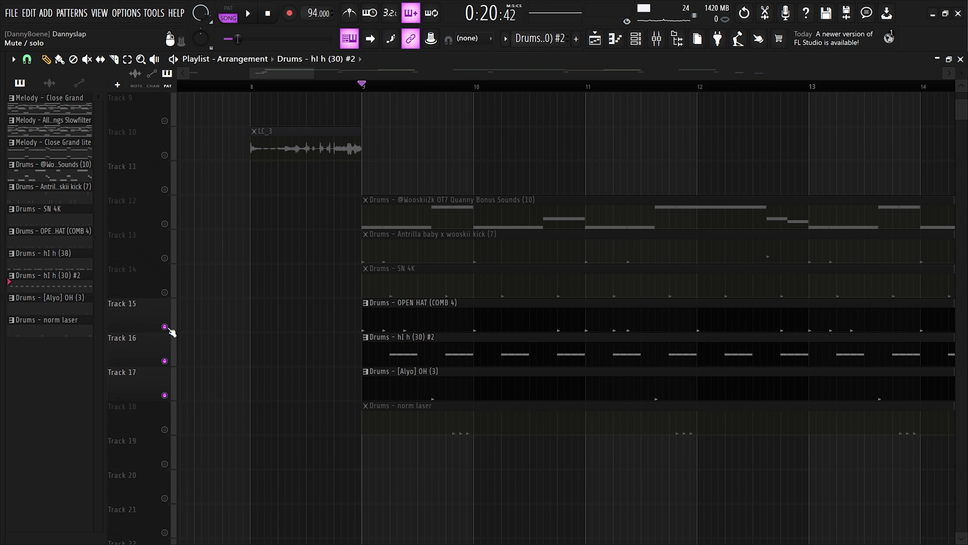
click(164, 292)
key(space)
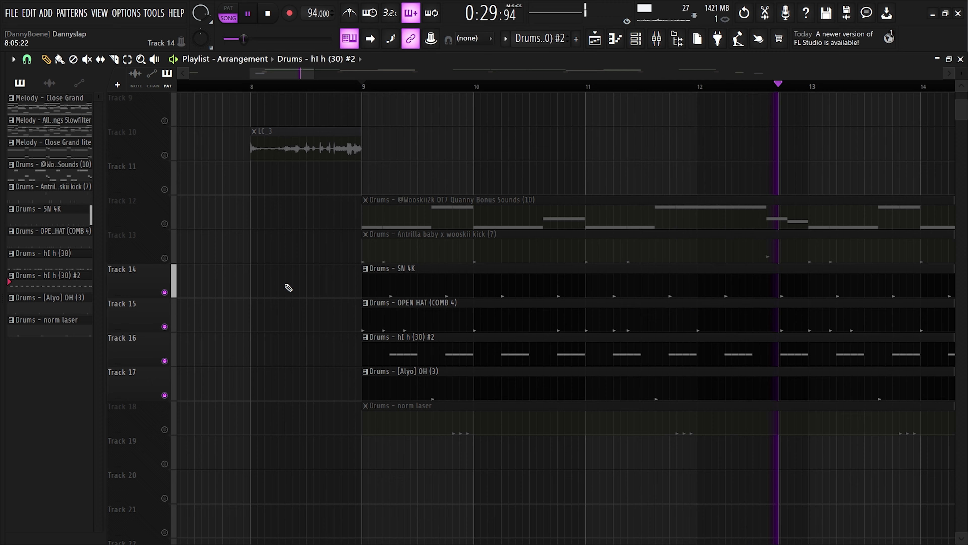
key(space)
Solo Track 18 and play its norm laser pattern.
scroll(191, 428, down, 1)
right_click(164, 430)
scroll(397, 412, up, 1)
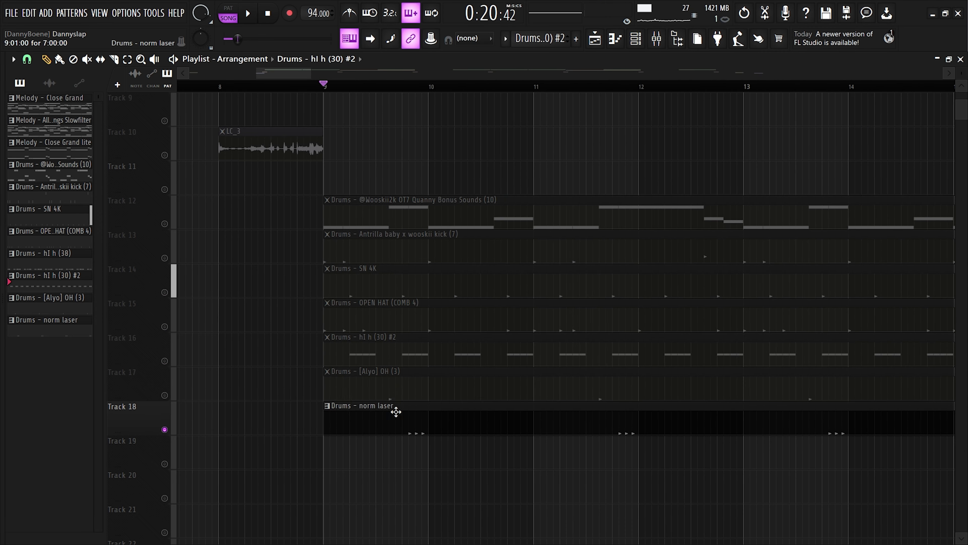
scroll(372, 97, up, 2)
click(387, 96)
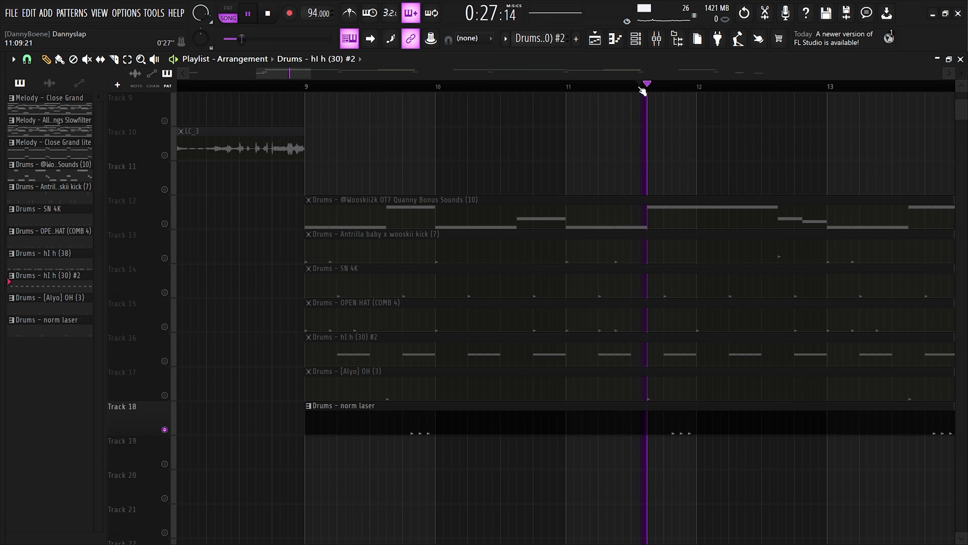
Stop playback, solo Track 13 and play its Antrilla baby x wooskii kick (7) pattern from bar 9.
key(space)
right_click(165, 258)
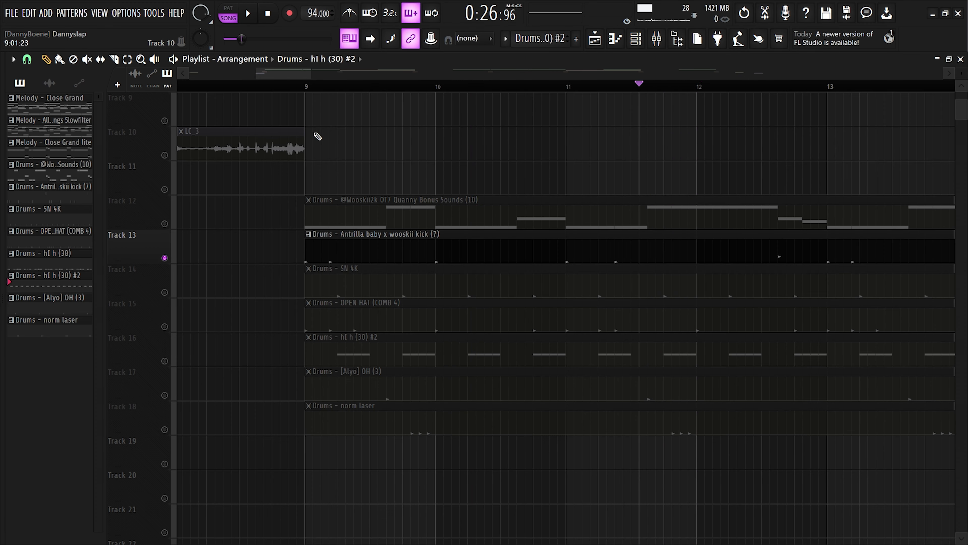
scroll(399, 179, up, 1)
key(space)
Open the kick channel's piano roll, examine its note placement during playback, and return to the stopped playlist.
double_click(392, 286)
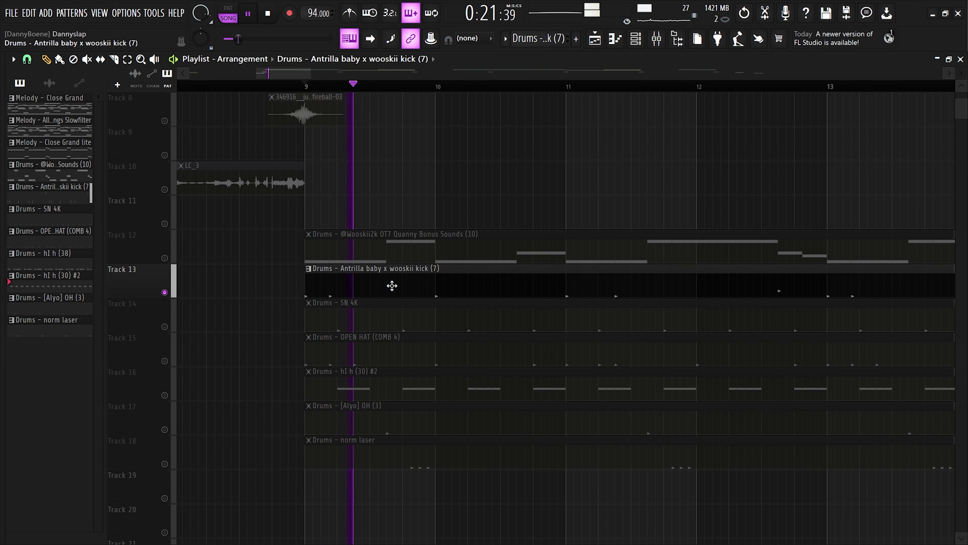
right_click(272, 169)
click(316, 168)
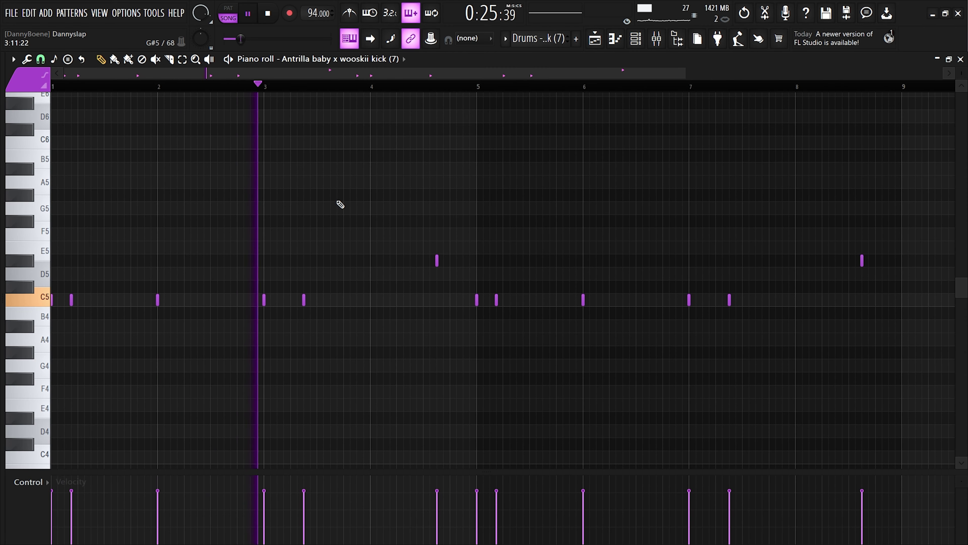
key(space)
key(F5)
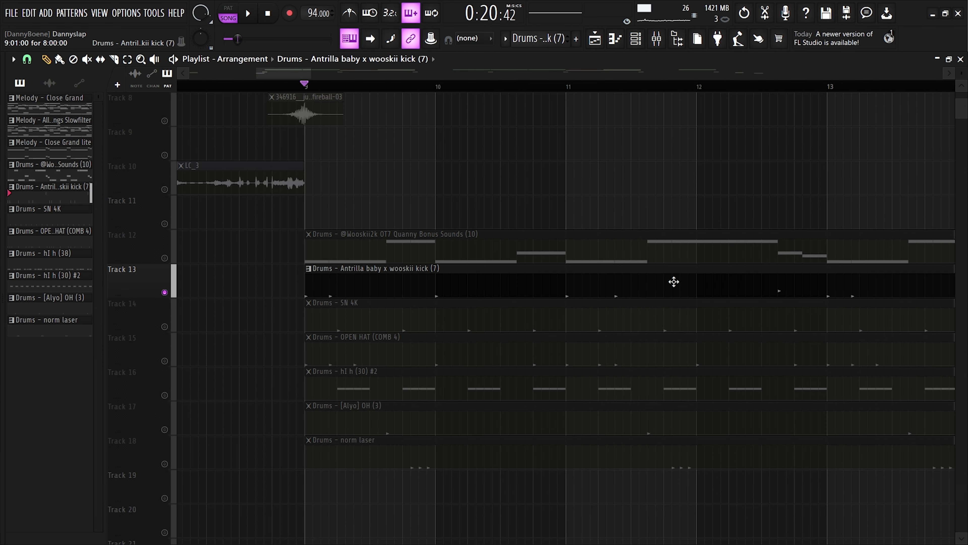
Unmute Track 12 beside the soloed kick and compare its bass notes with the kick hits near bar 12.
scroll(744, 277, down, 1)
scroll(805, 266, up, 1)
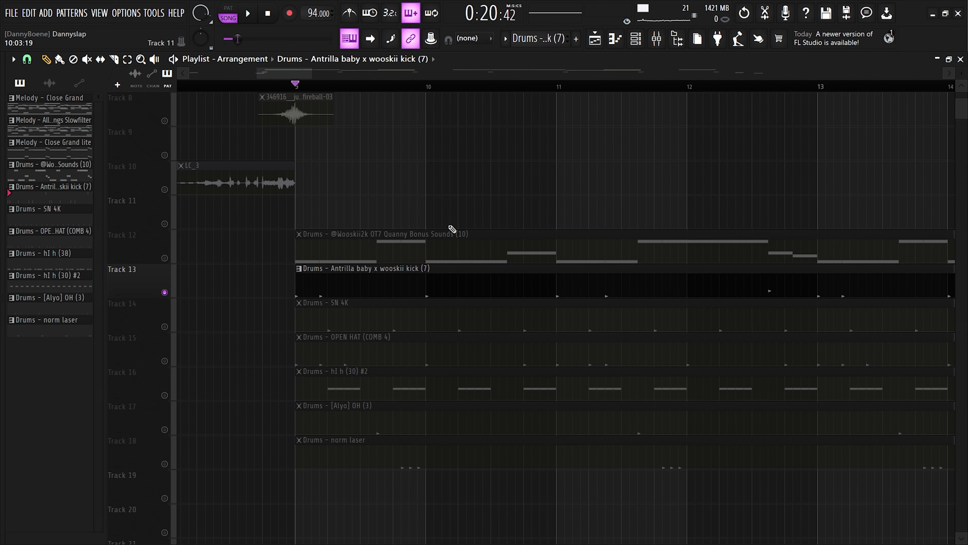
click(164, 258)
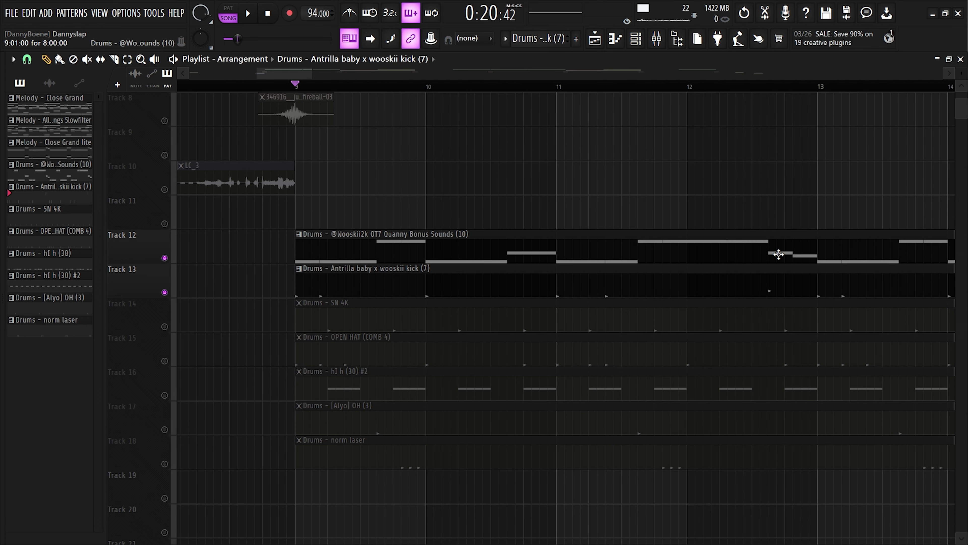
drag(776, 253, 762, 271)
ctrl+click(796, 213)
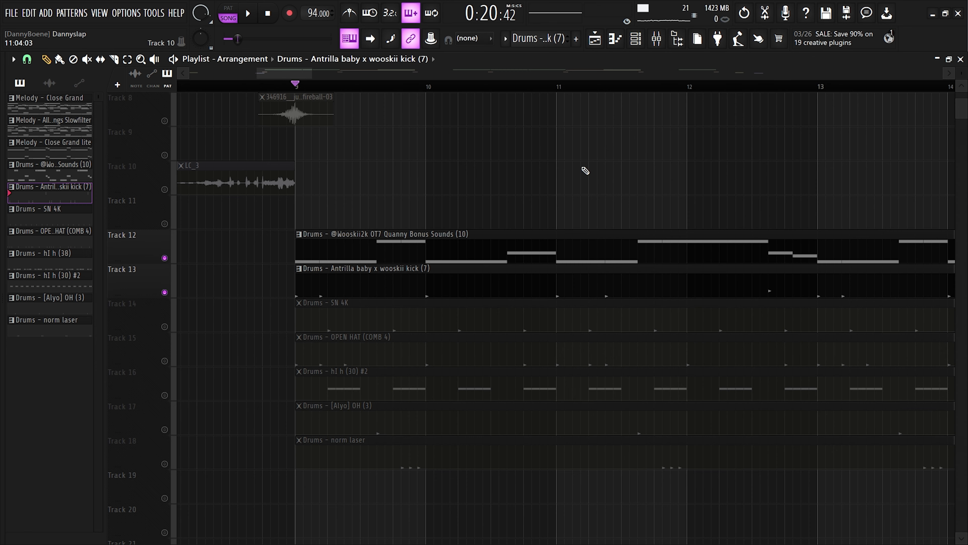
key(F6)
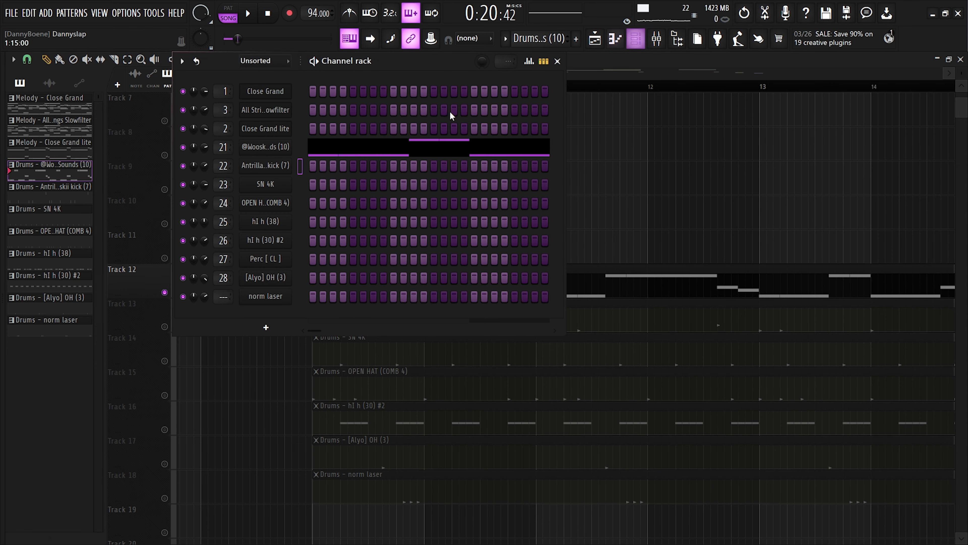
right_click(264, 144)
click(305, 143)
key(space)
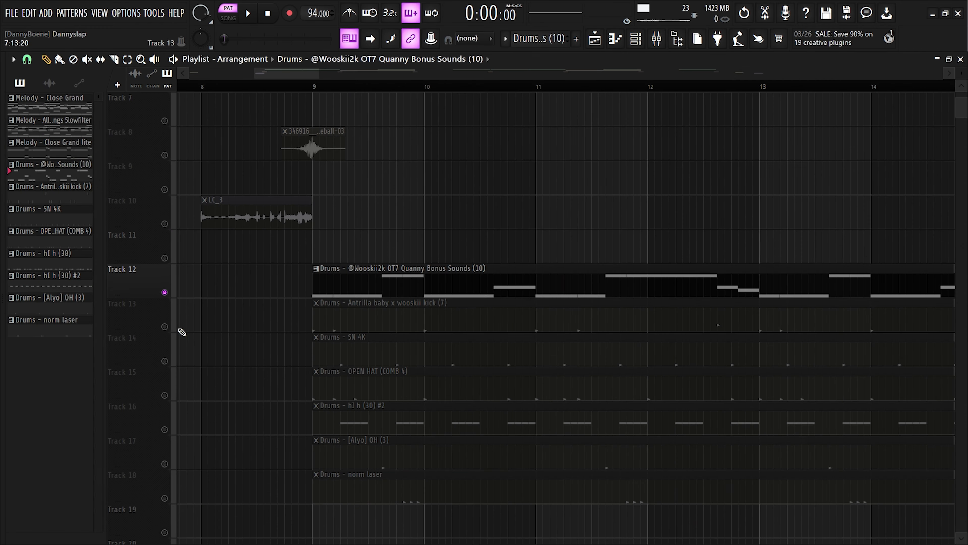
Unmute Tracks 13 through 18 and play all the drum patterns together with Track 12.
click(165, 327)
click(165, 361)
click(166, 396)
click(165, 429)
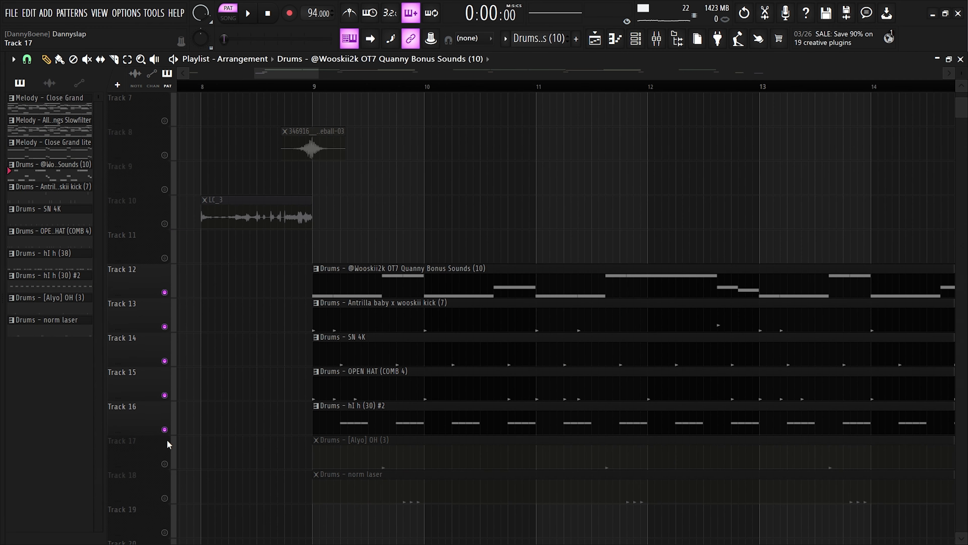
click(165, 464)
click(165, 498)
key(space)
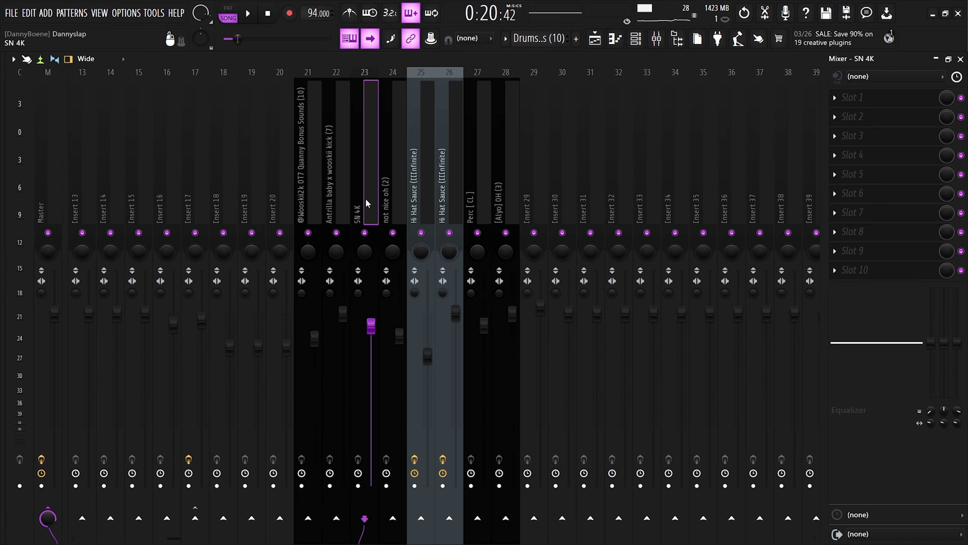
Examine the effect chains of the mixer tracks, from the drum inserts and Insert 17 back to the melody tracks and first Grand Piano.
click(507, 209)
click(430, 213)
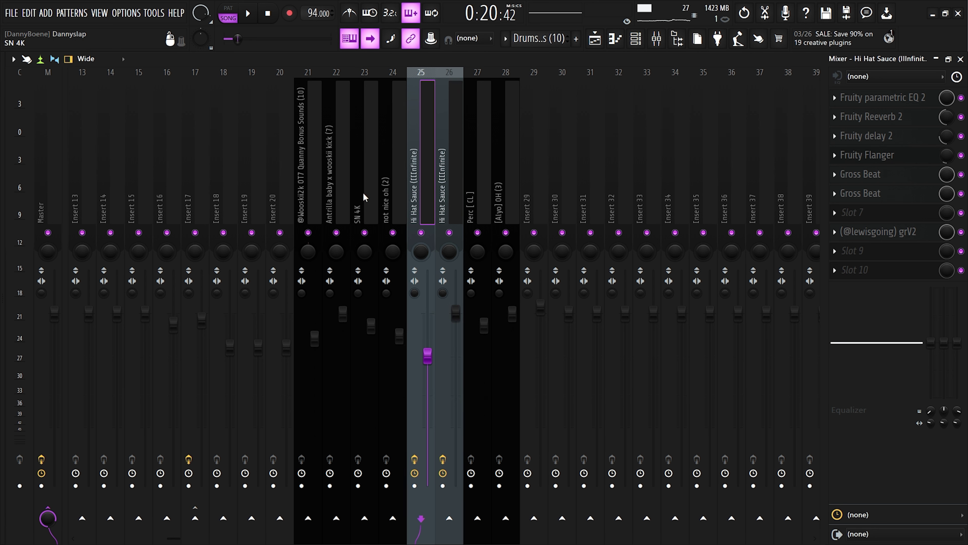
scroll(365, 193, up, 4)
click(541, 213)
click(508, 205)
click(527, 204)
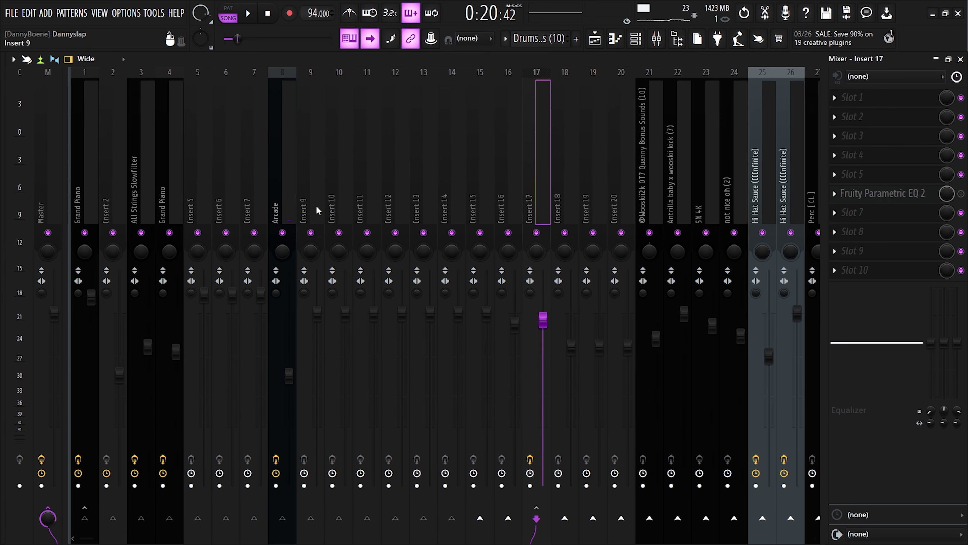
click(292, 204)
click(166, 200)
click(139, 201)
click(117, 201)
click(81, 203)
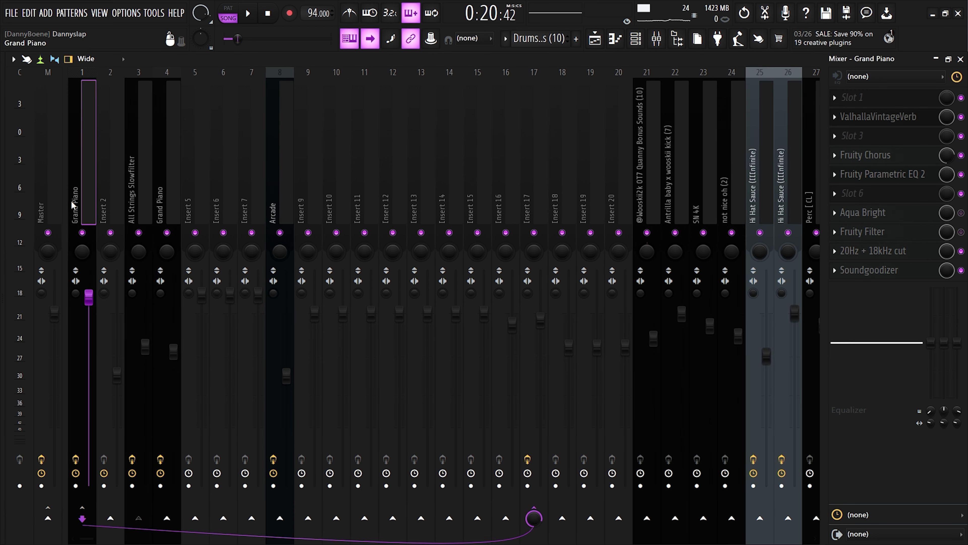
Examine the Master track's Fruity soft clipper, Fruity Limiter and SoundShifter Pitch Stereo settings, closing each plugin window.
click(48, 203)
click(894, 175)
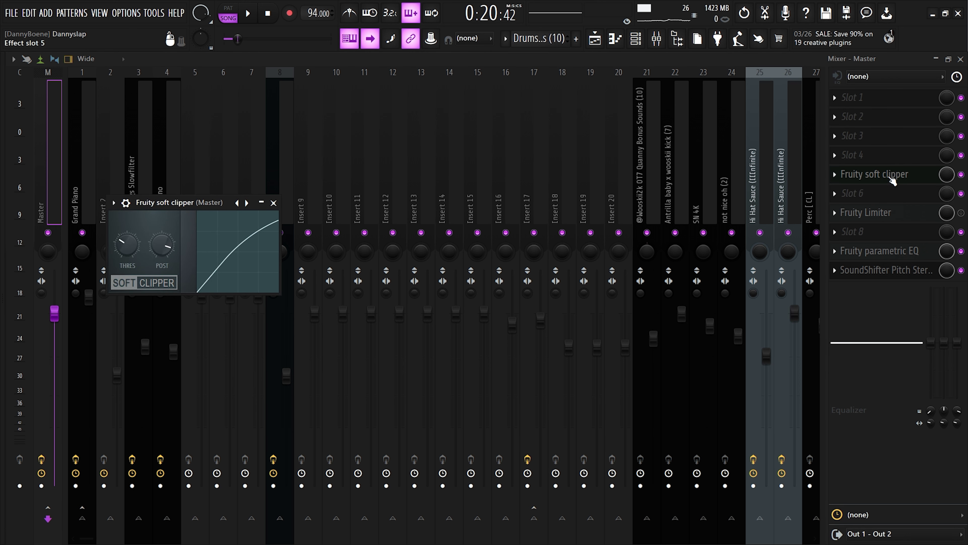
click(890, 180)
click(879, 214)
click(881, 215)
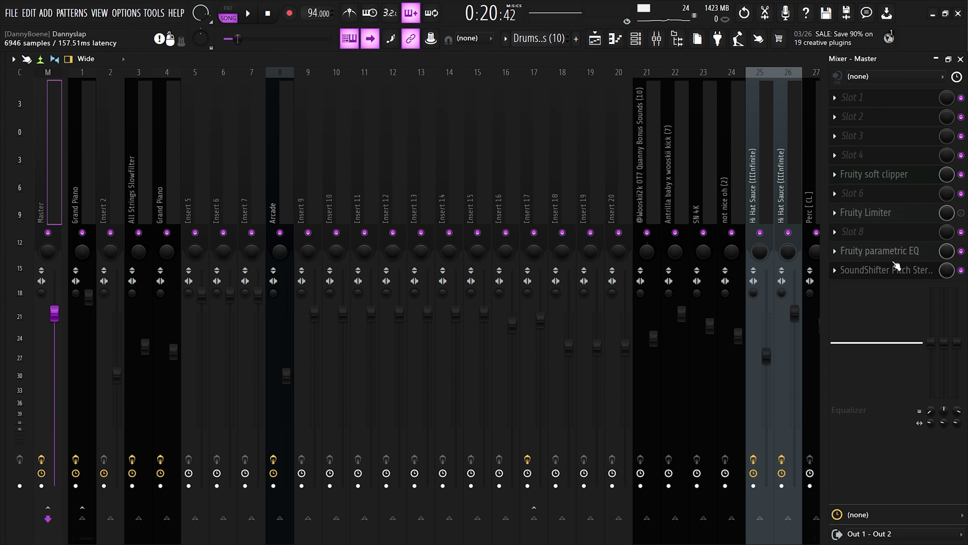
click(881, 271)
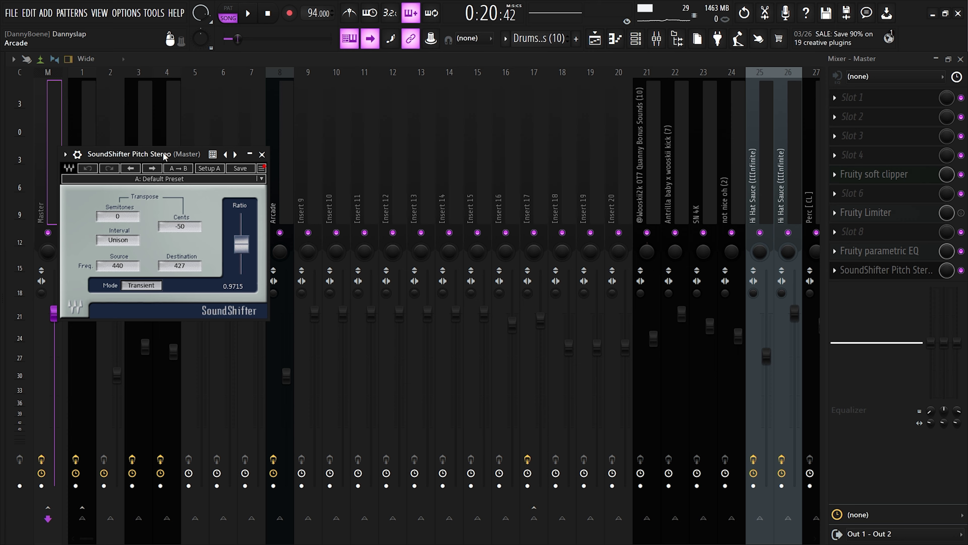
drag(164, 156, 211, 160)
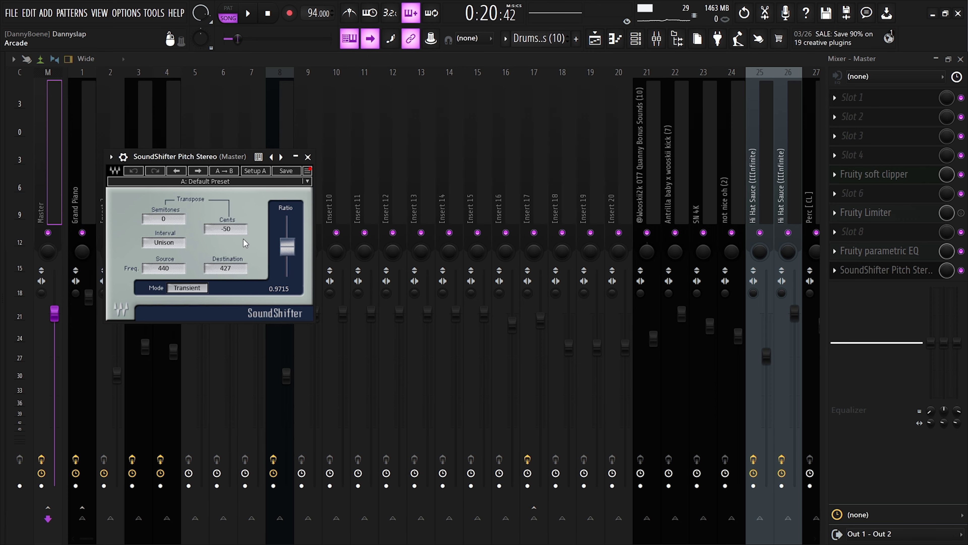
click(308, 157)
Return to the playlist and examine the overall arrangement from bar 1 to about bar 48.
click(636, 39)
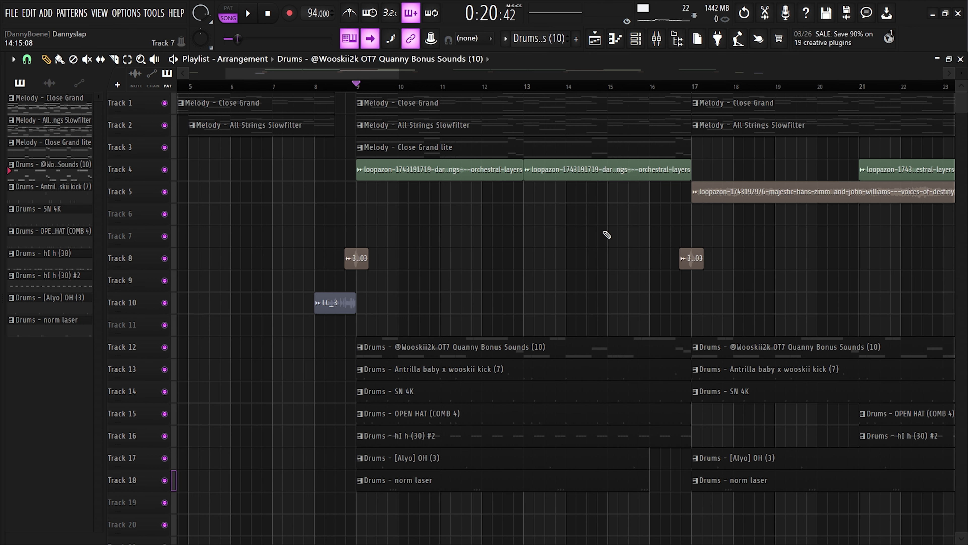
scroll(237, 233, down, 5)
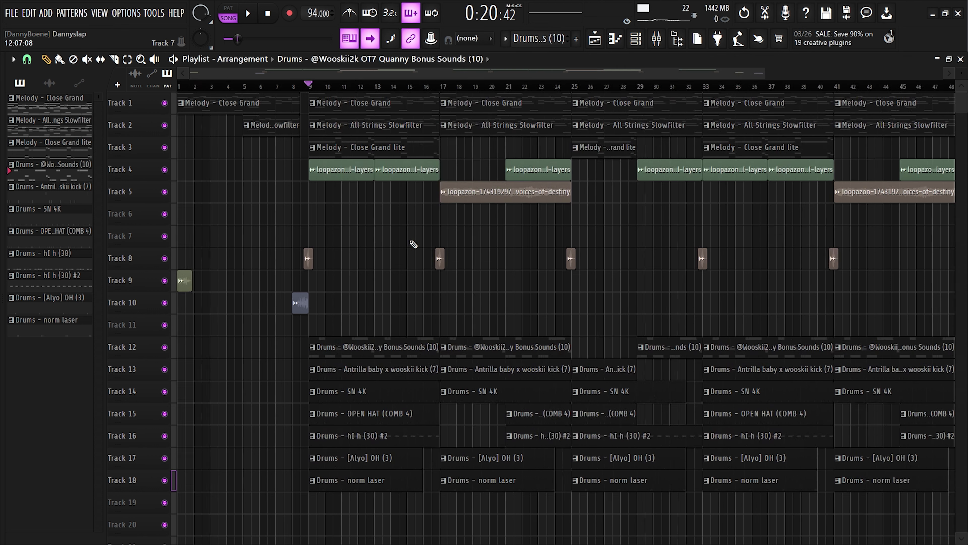